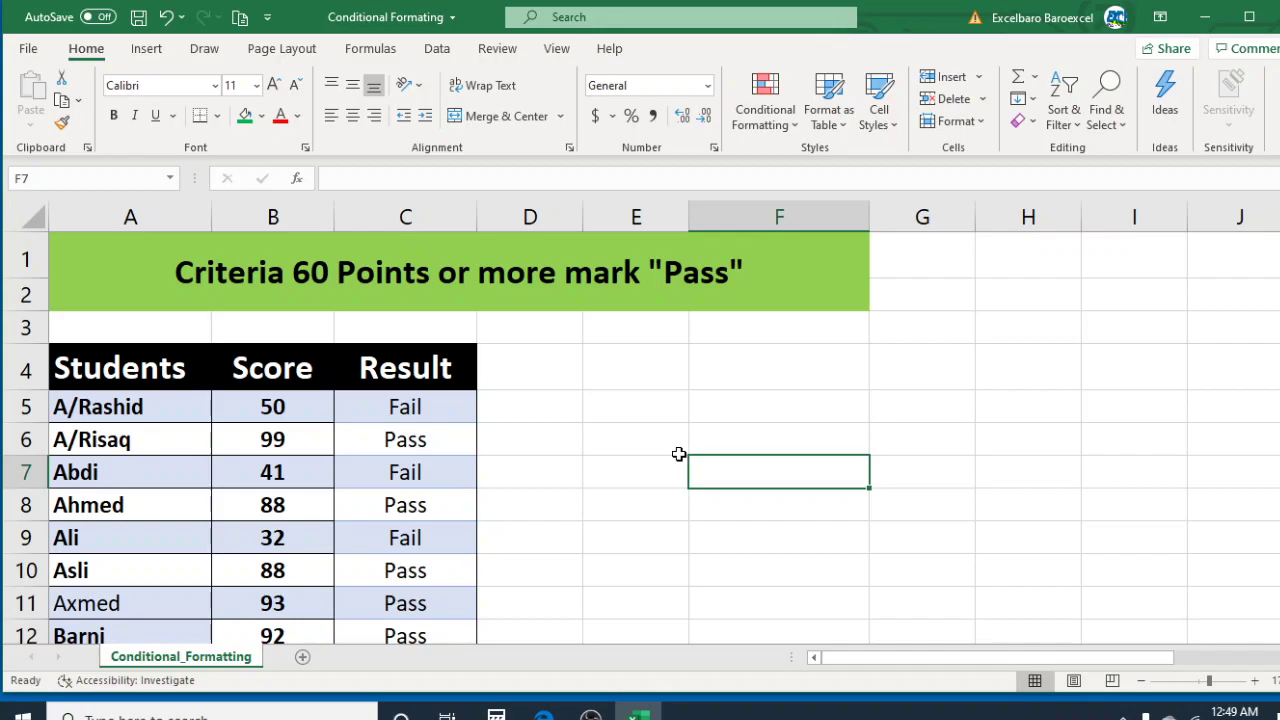
- Fill the Pass result in cell C6 with green manually
left_click(611, 451)
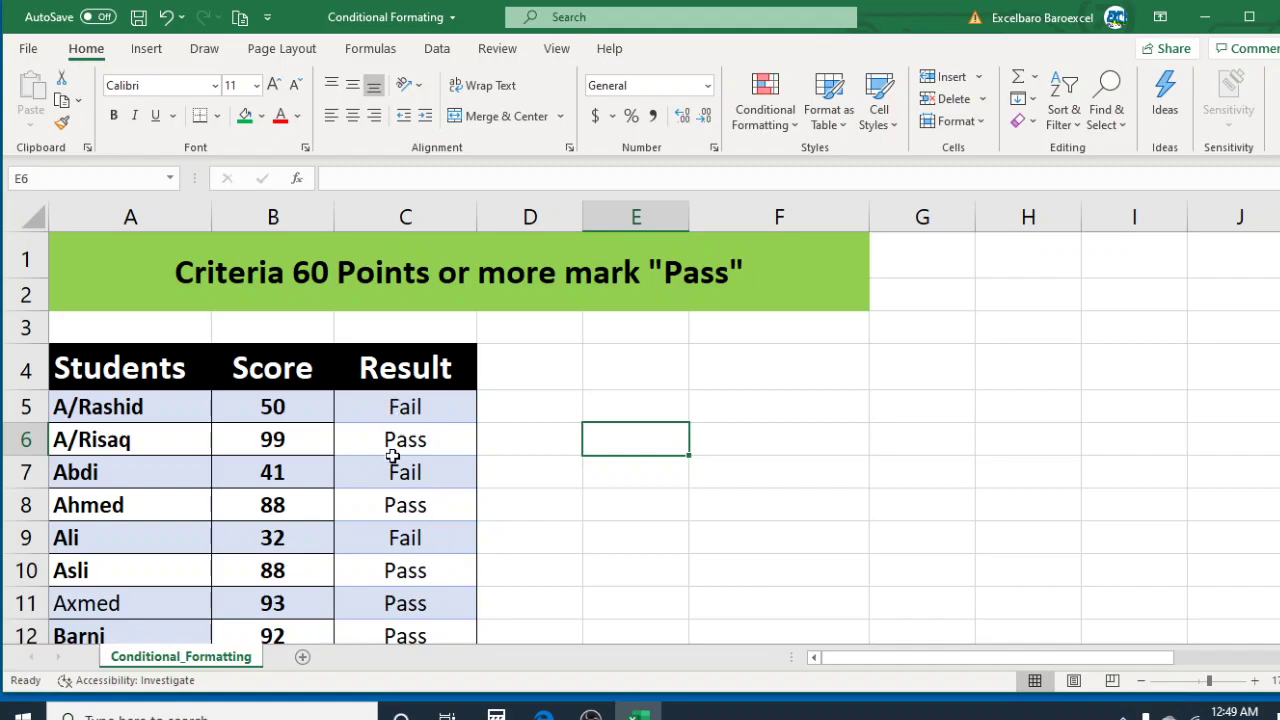
left_click(383, 413)
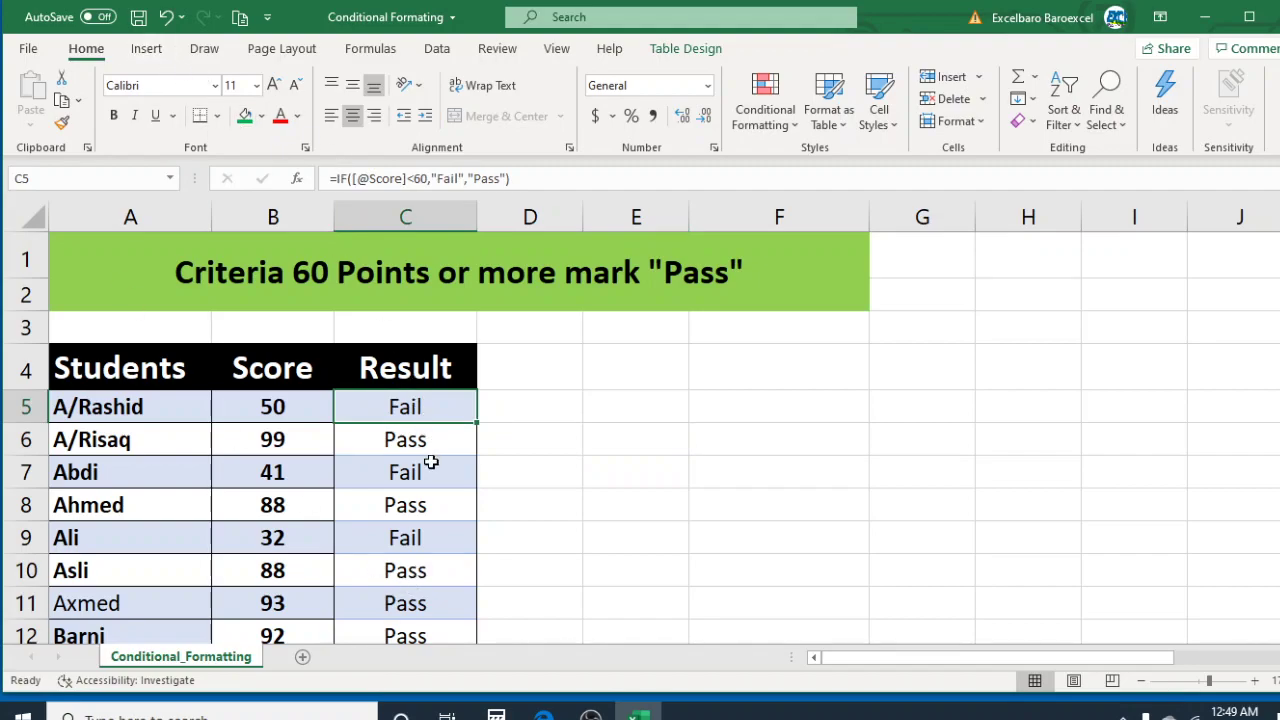
left_click(412, 440)
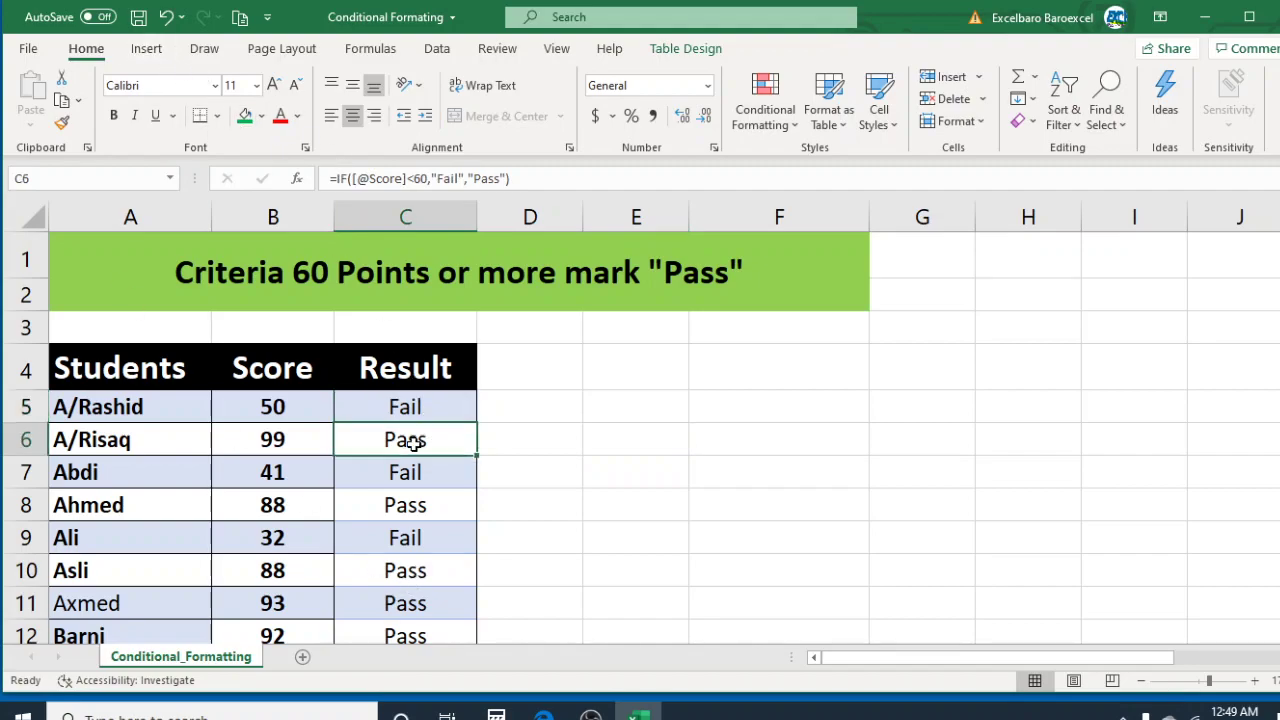
left_click(245, 118)
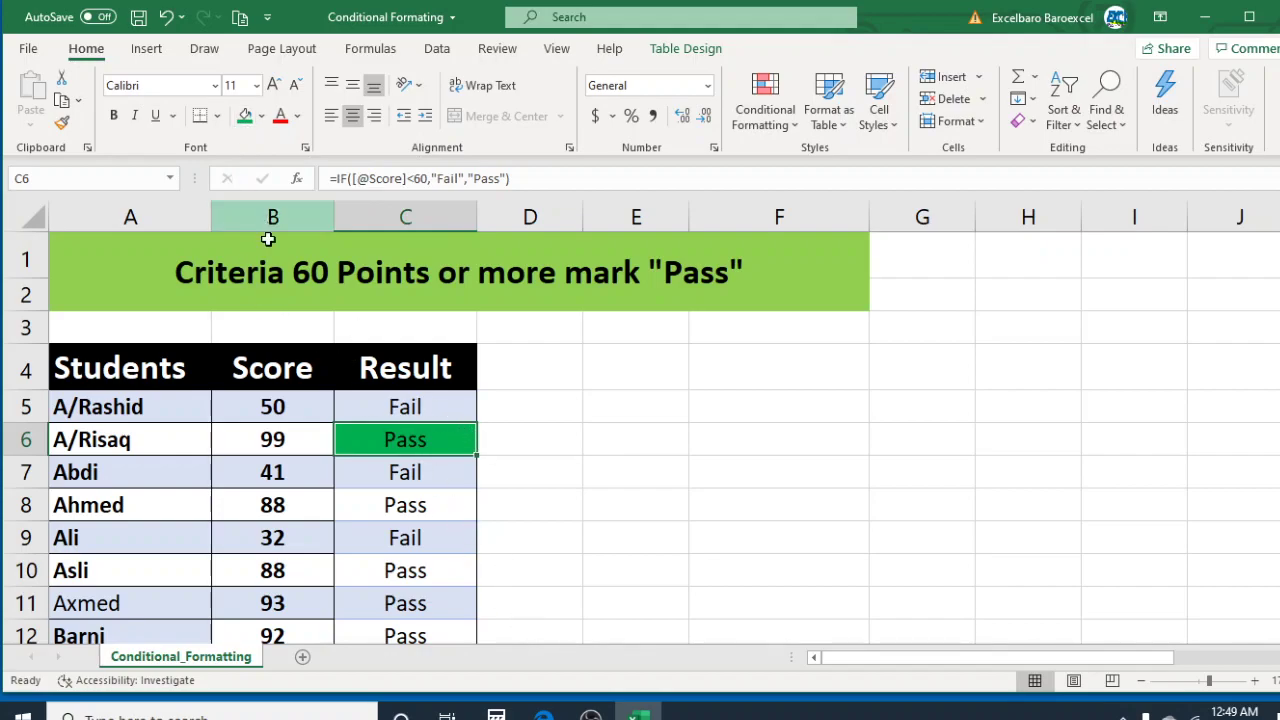
left_click(433, 505)
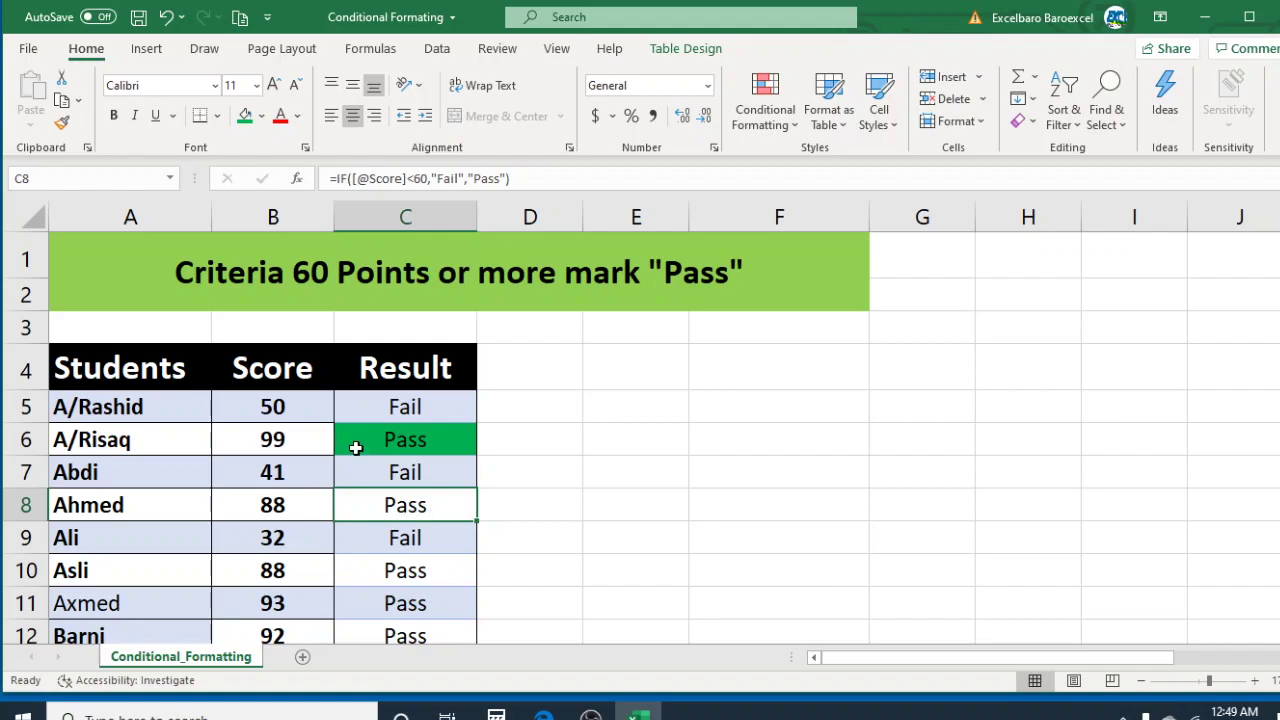
- Set the score in cell B6 to 40
left_click(283, 440)
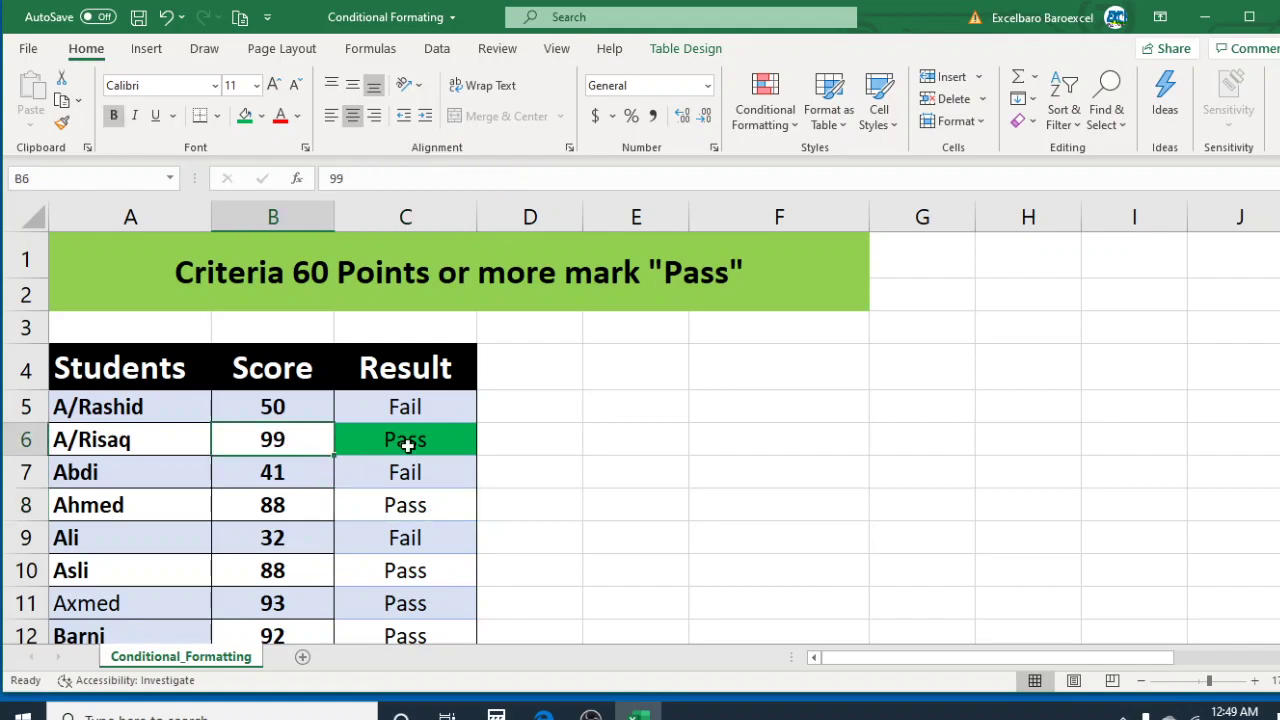
type("40")
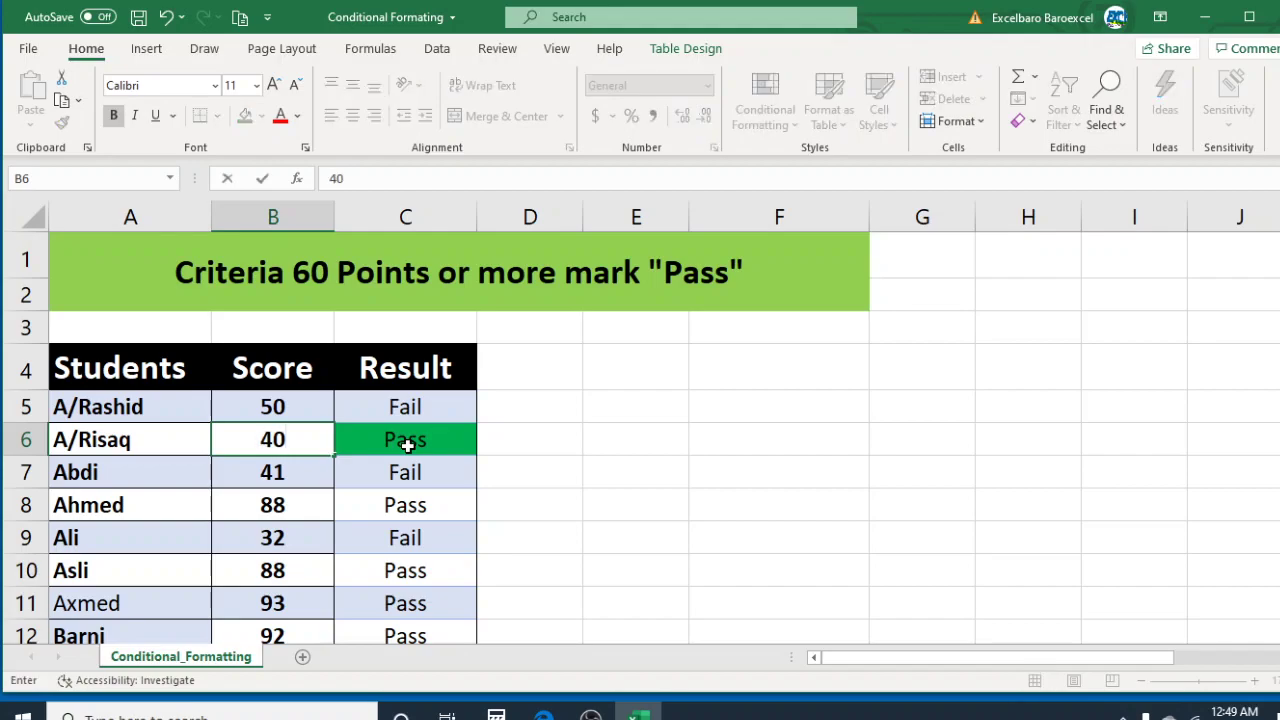
key("Return")
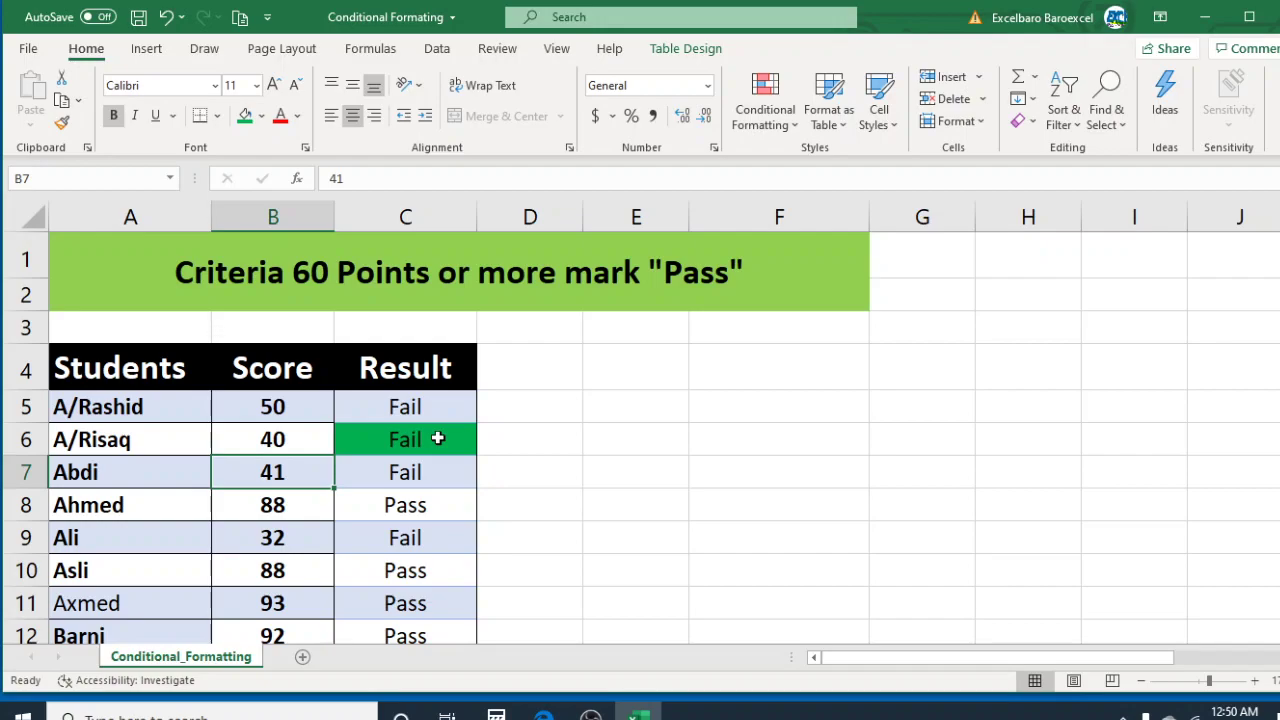
- Undo the score change in B6 and the manual green fill on C6
key("ctrl+z")
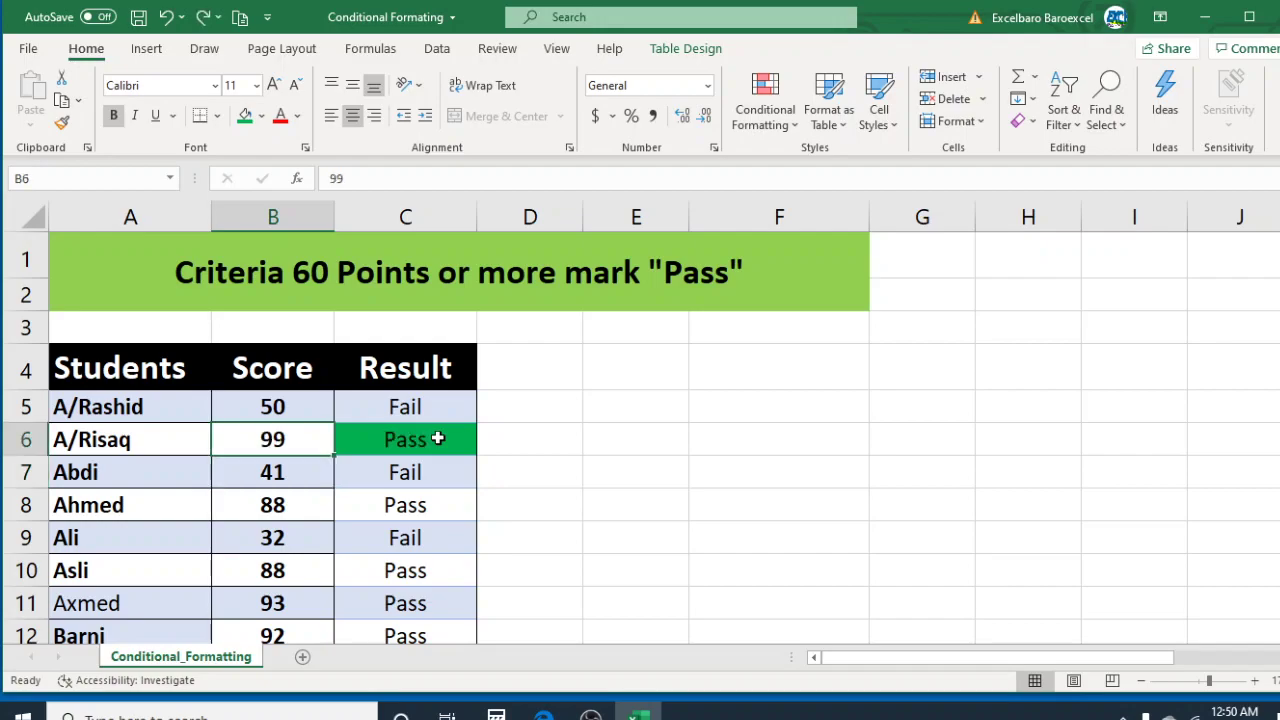
left_click(437, 438)
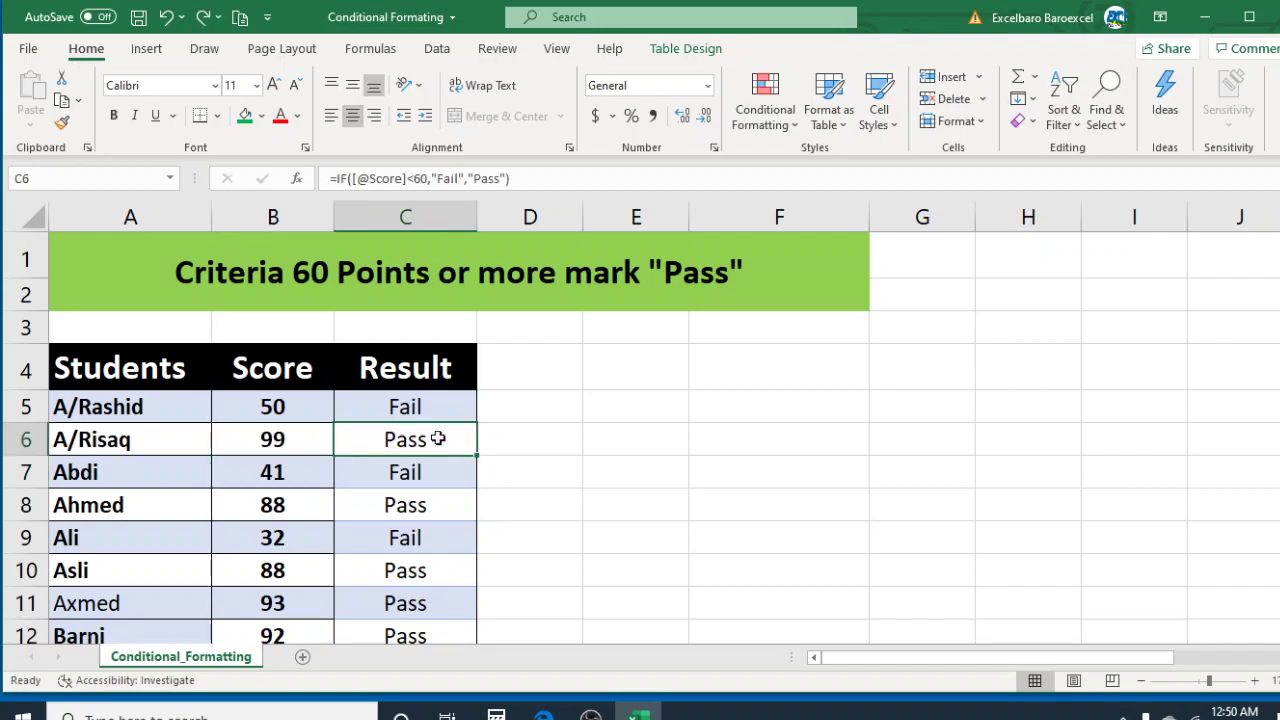
left_click(526, 455)
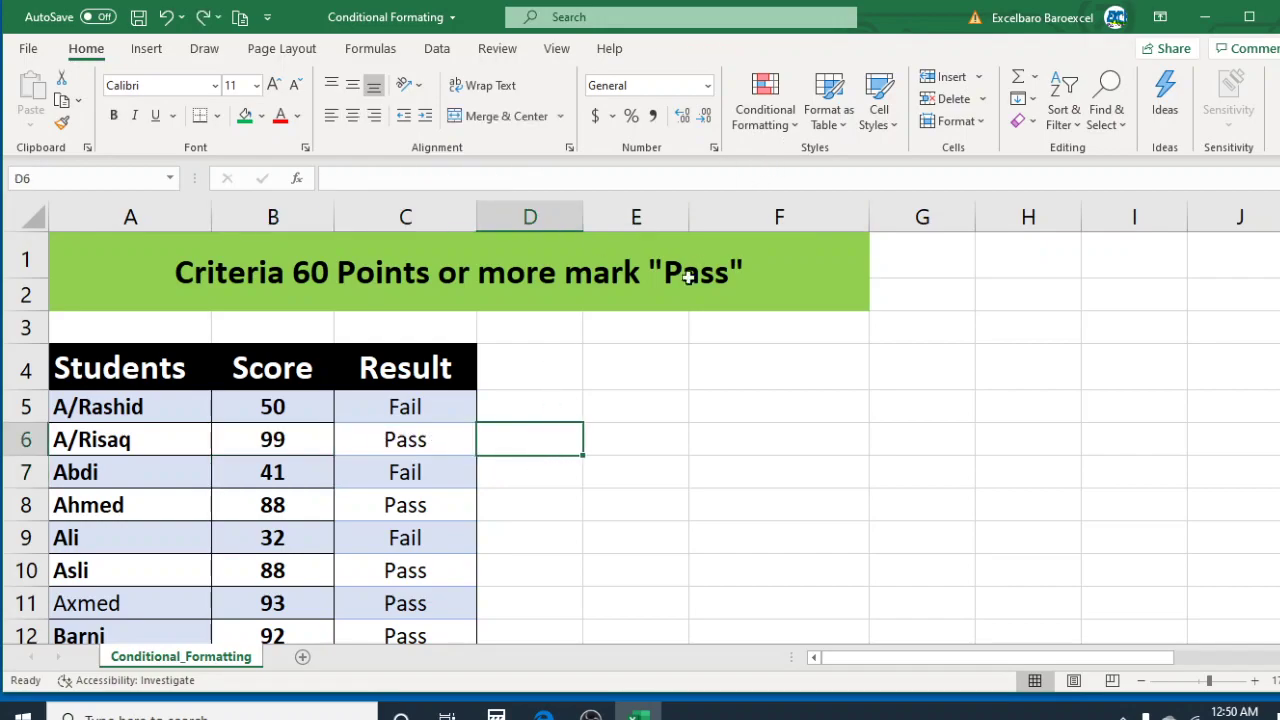
- Add a Text That Contains conditional formatting rule to C5 that gives the text "pass" a custom green fill
left_click(436, 411)
left_click(783, 128)
mouse_move(856, 184)
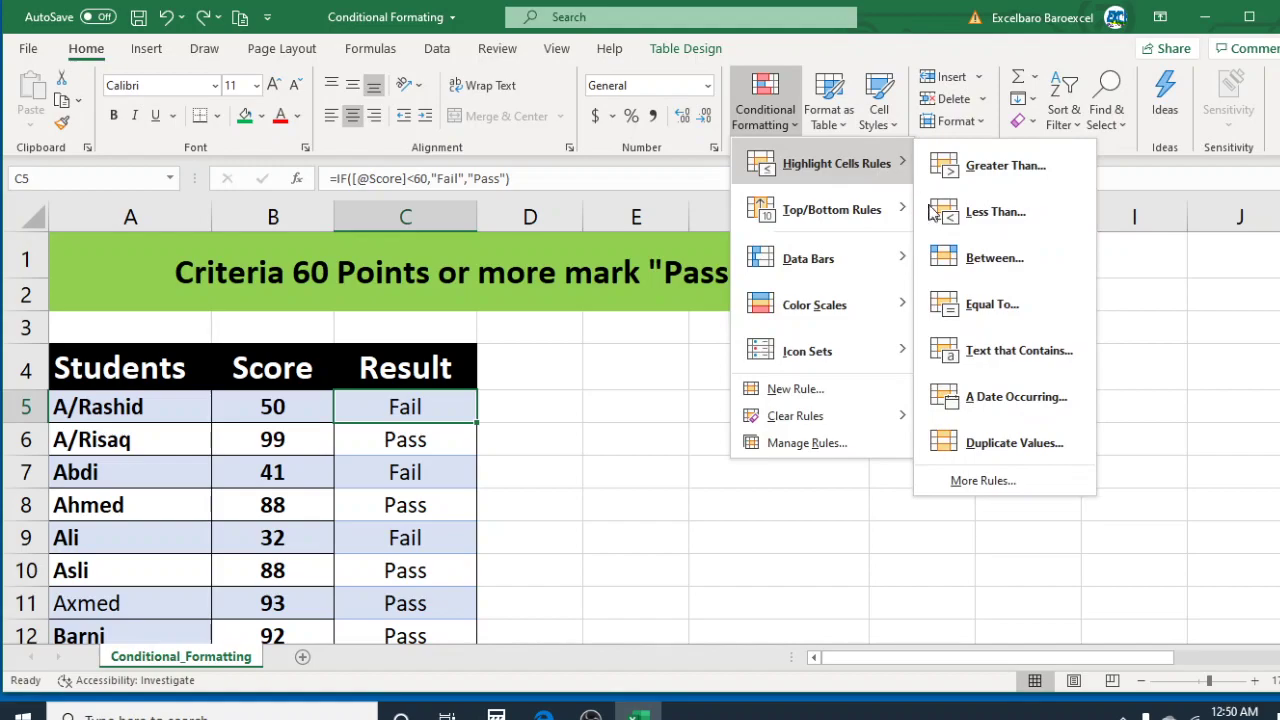
left_click(1020, 350)
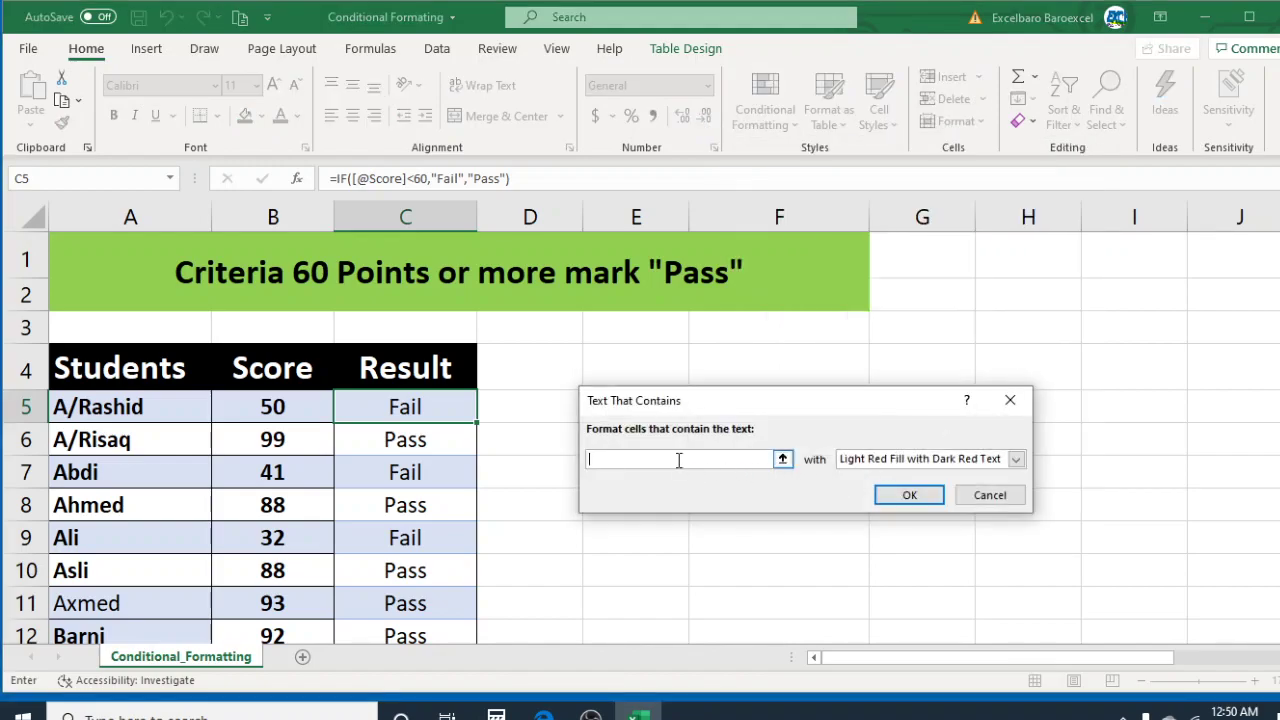
type("pass")
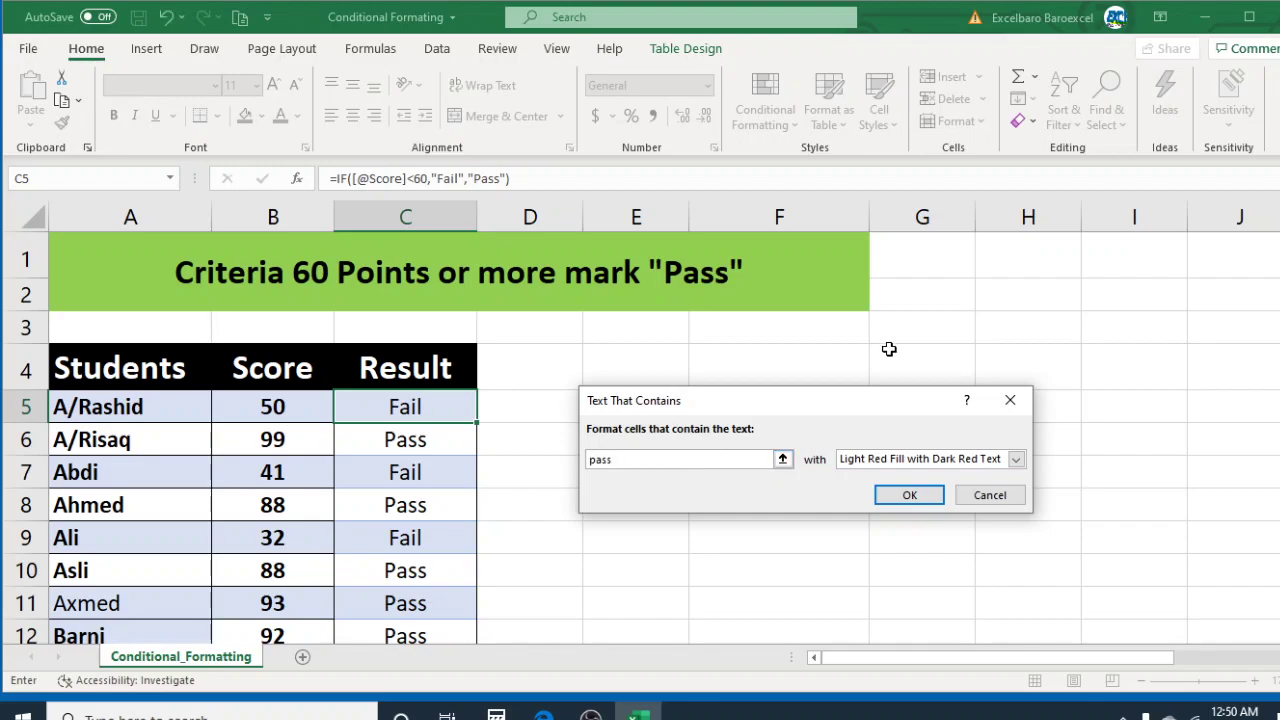
left_click(1016, 459)
left_click(929, 552)
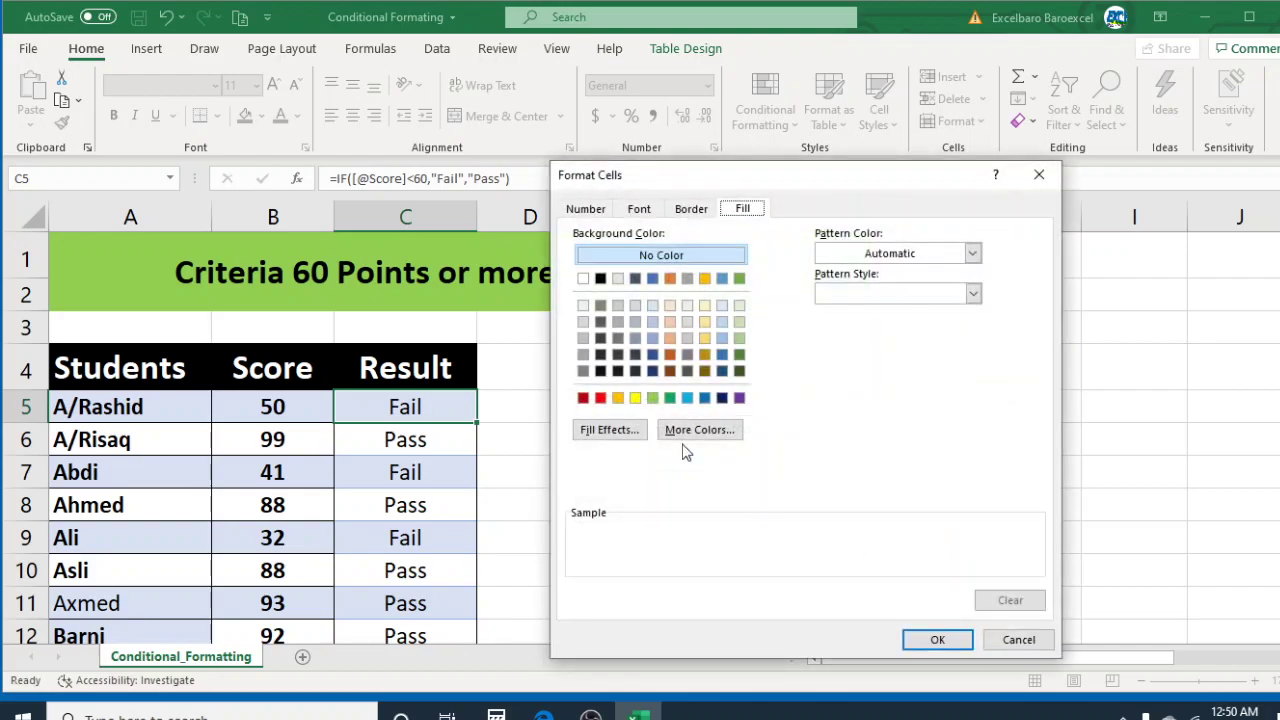
left_click(672, 400)
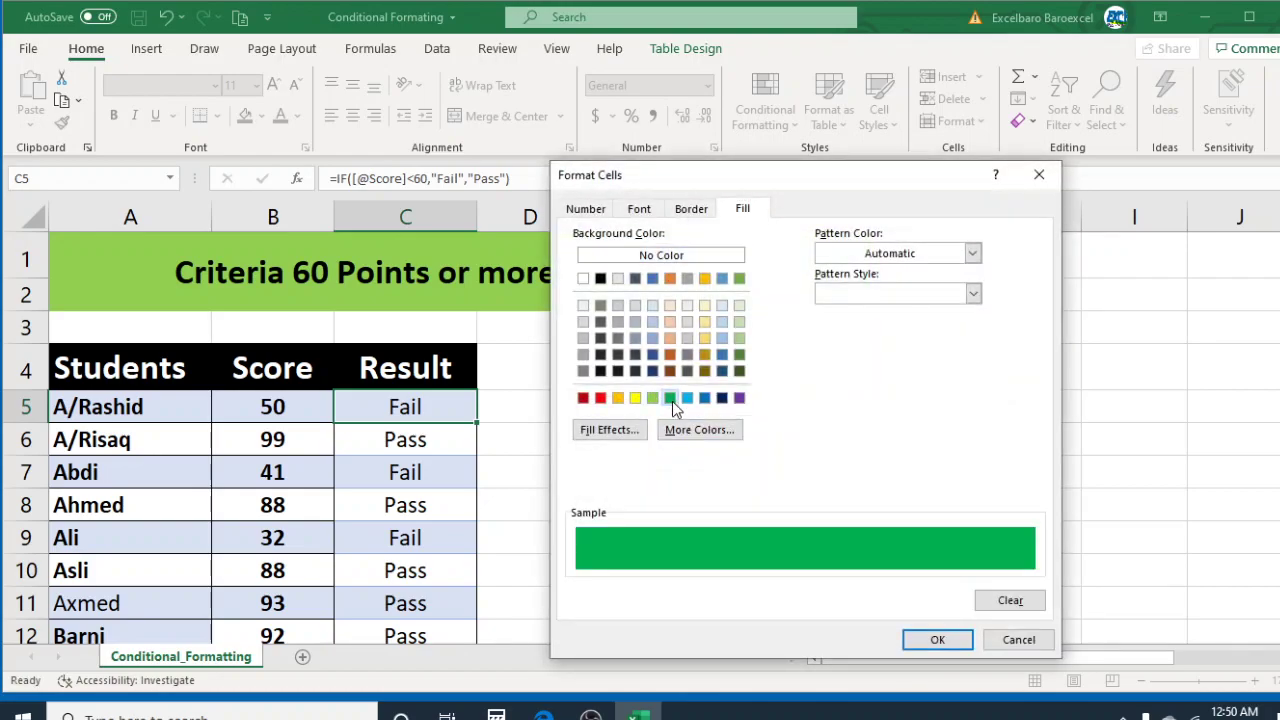
left_click(955, 642)
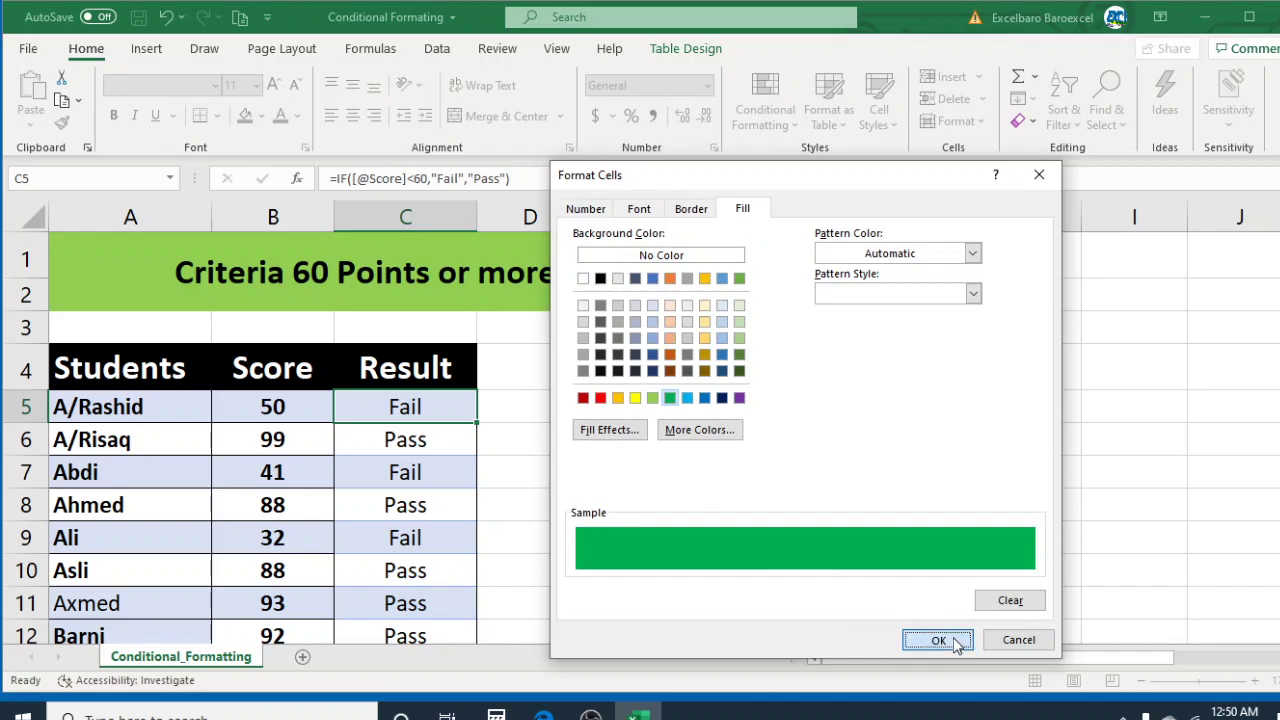
left_click(898, 494)
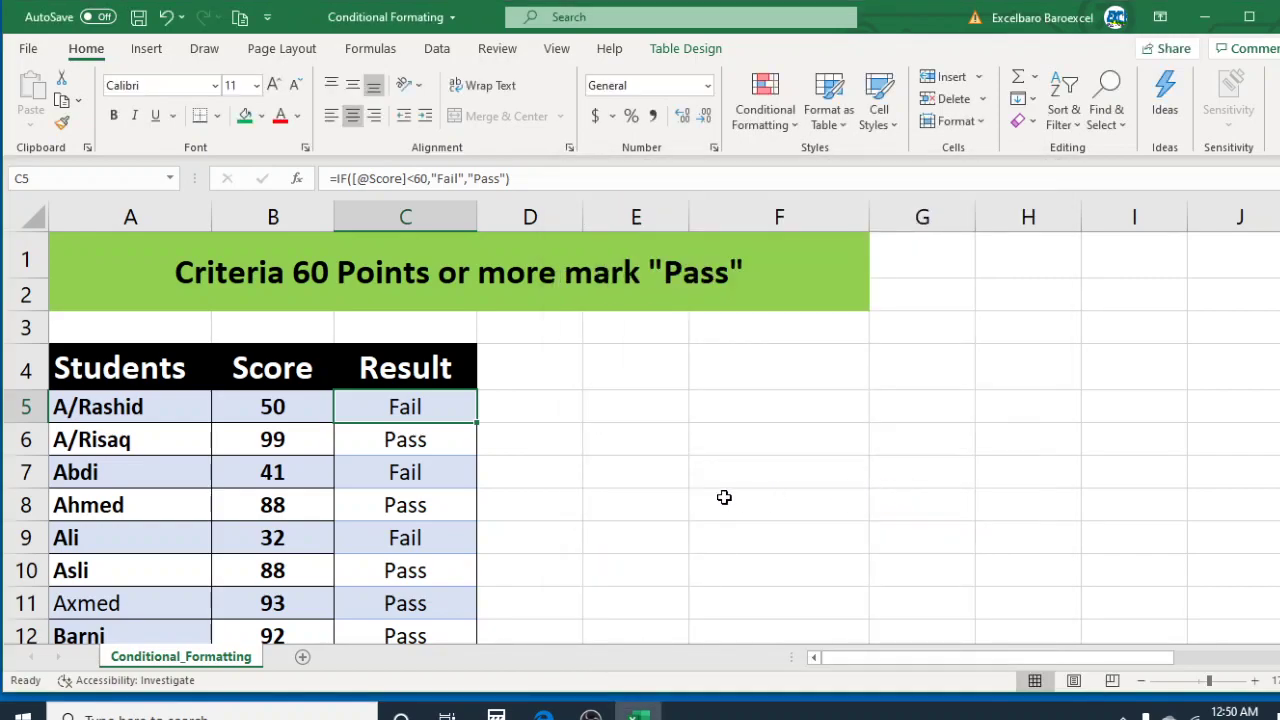
- Fill C5 with its conditional formatting down the whole Result column and deselect the range
scroll(346, 579, "down", 8)
scroll(408, 571, "up", 8)
left_click_drag(479, 425, 480, 425)
double_click(479, 425)
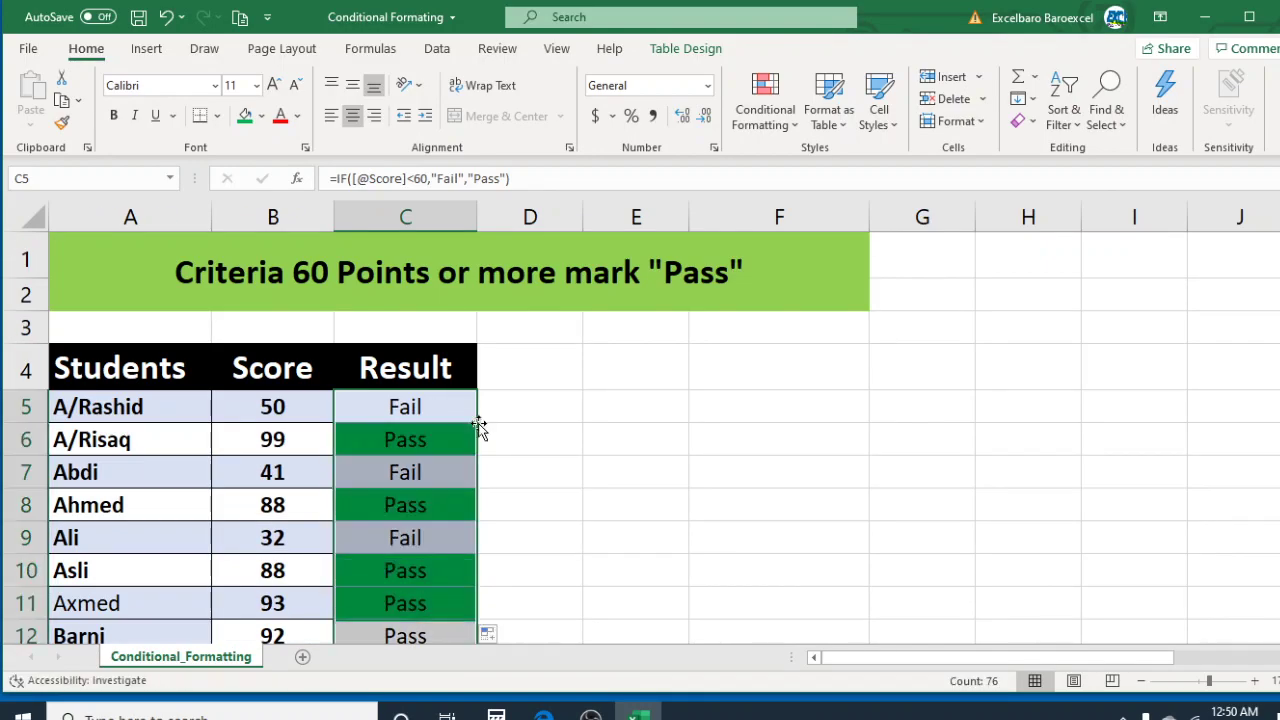
left_click(683, 571)
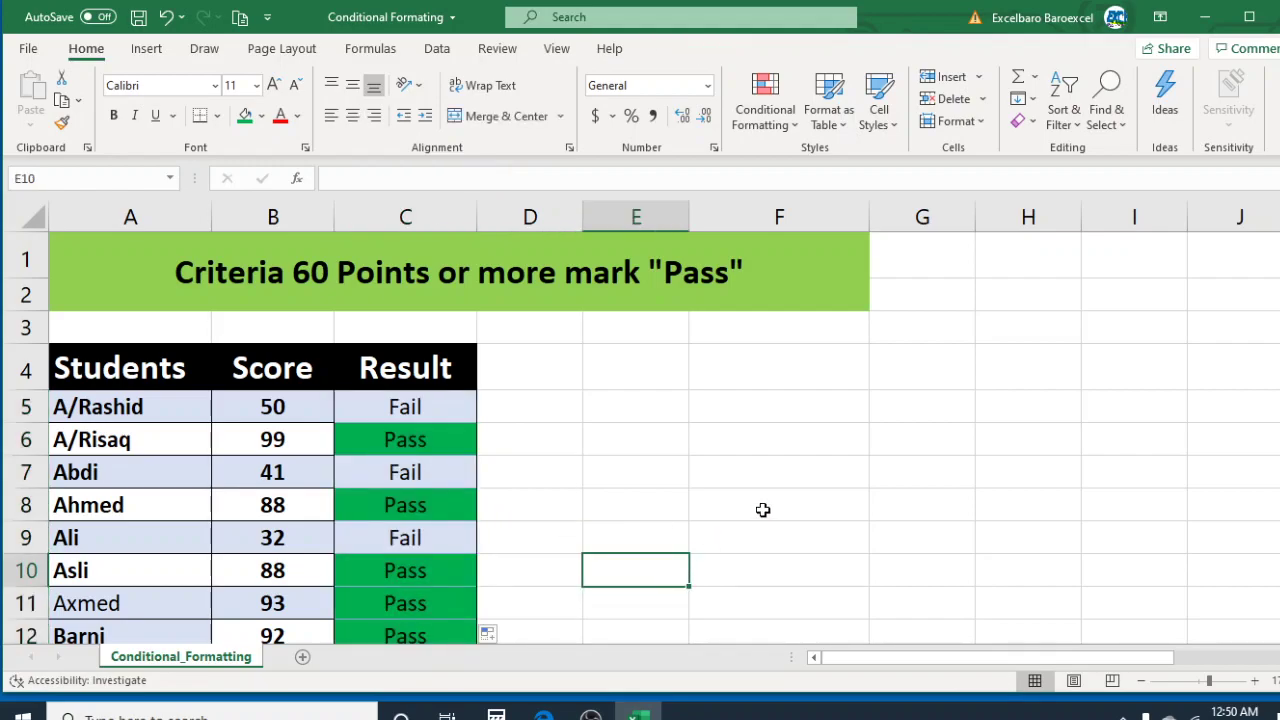
- Examine the Result column down the student list to check which results are highlighted
scroll(762, 510, "down", 1)
scroll(762, 510, "down", 1)
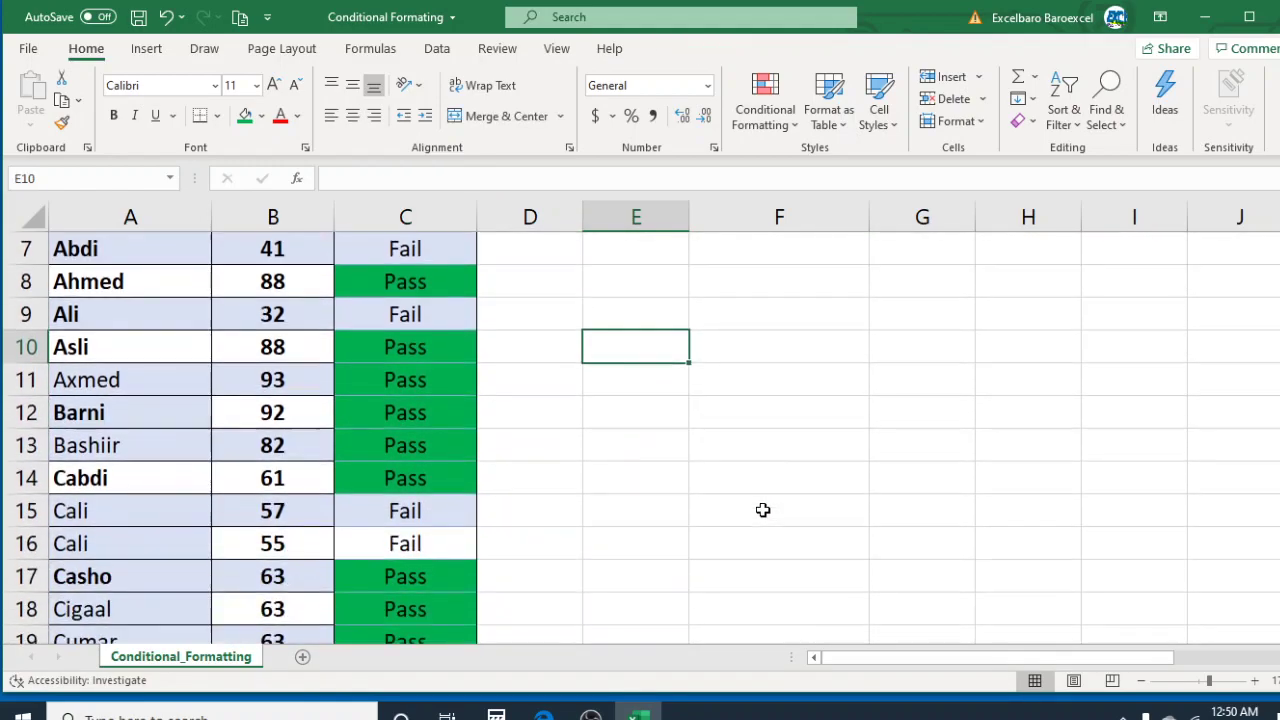
scroll(762, 510, "up", 3)
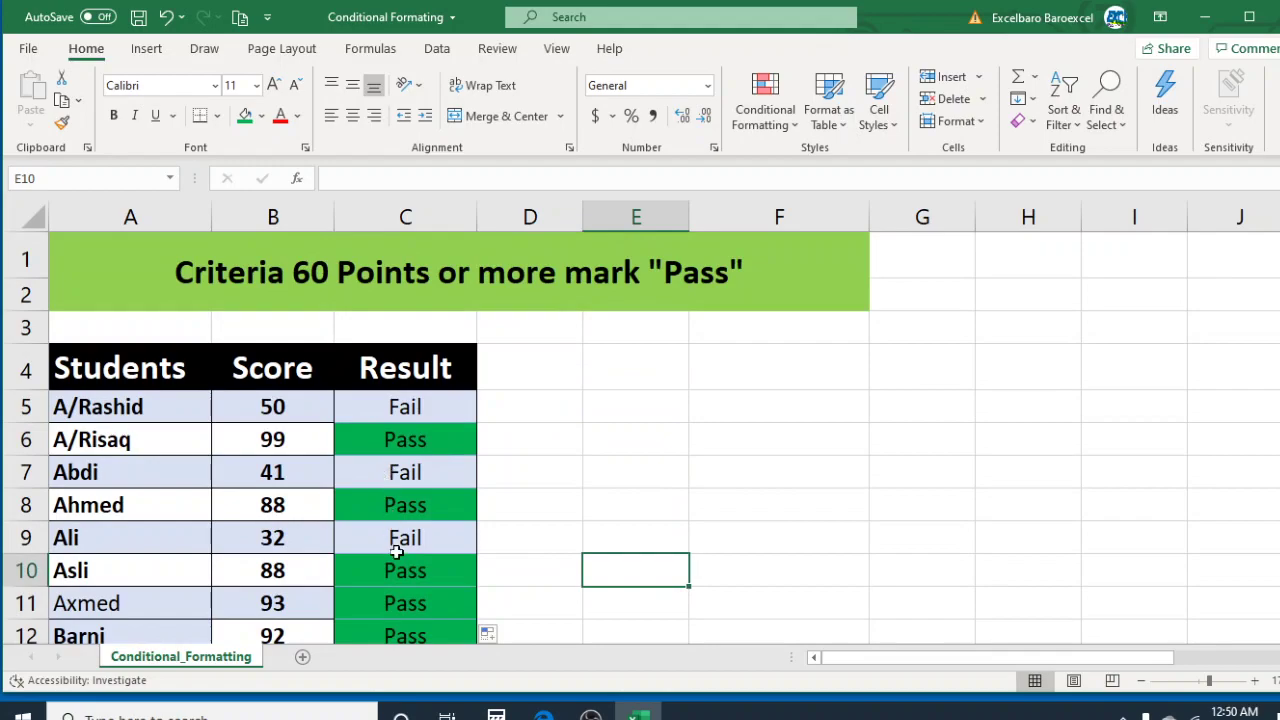
scroll(395, 545, "down", 2)
scroll(403, 554, "down", 5)
scroll(403, 554, "down", 1)
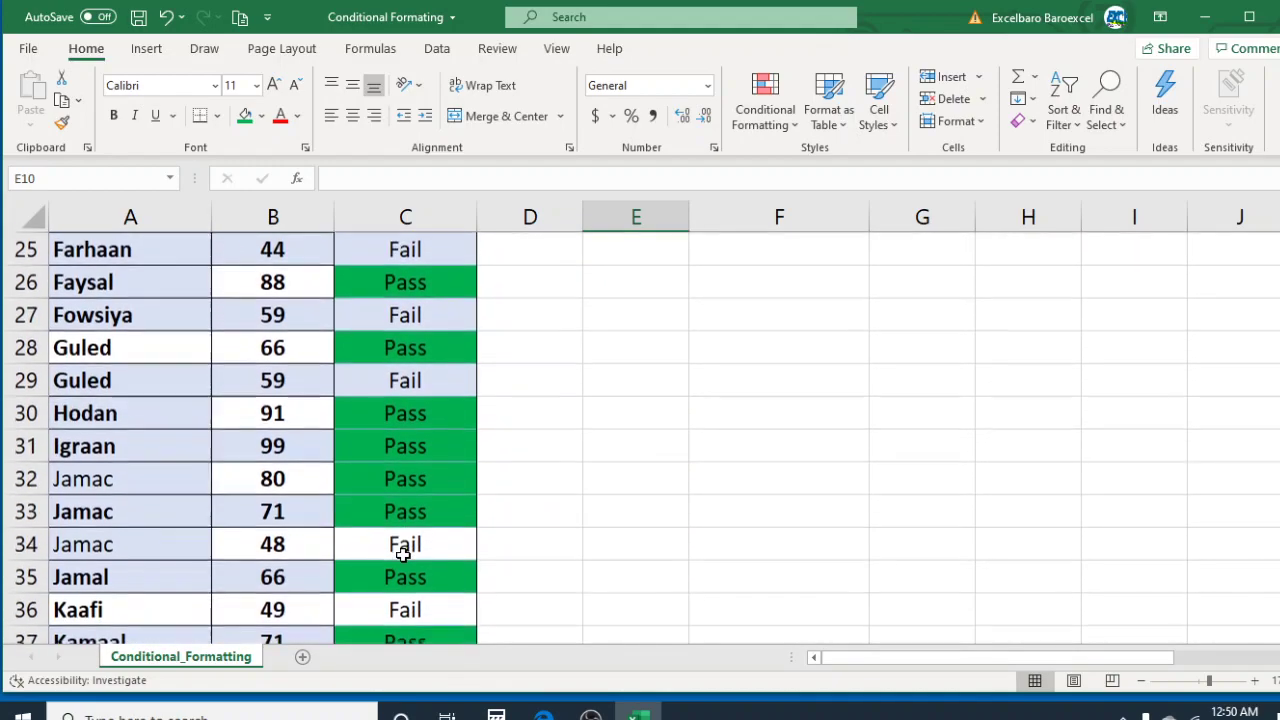
scroll(424, 573, "down", 3)
scroll(424, 573, "up", 10)
scroll(424, 573, "up", 1)
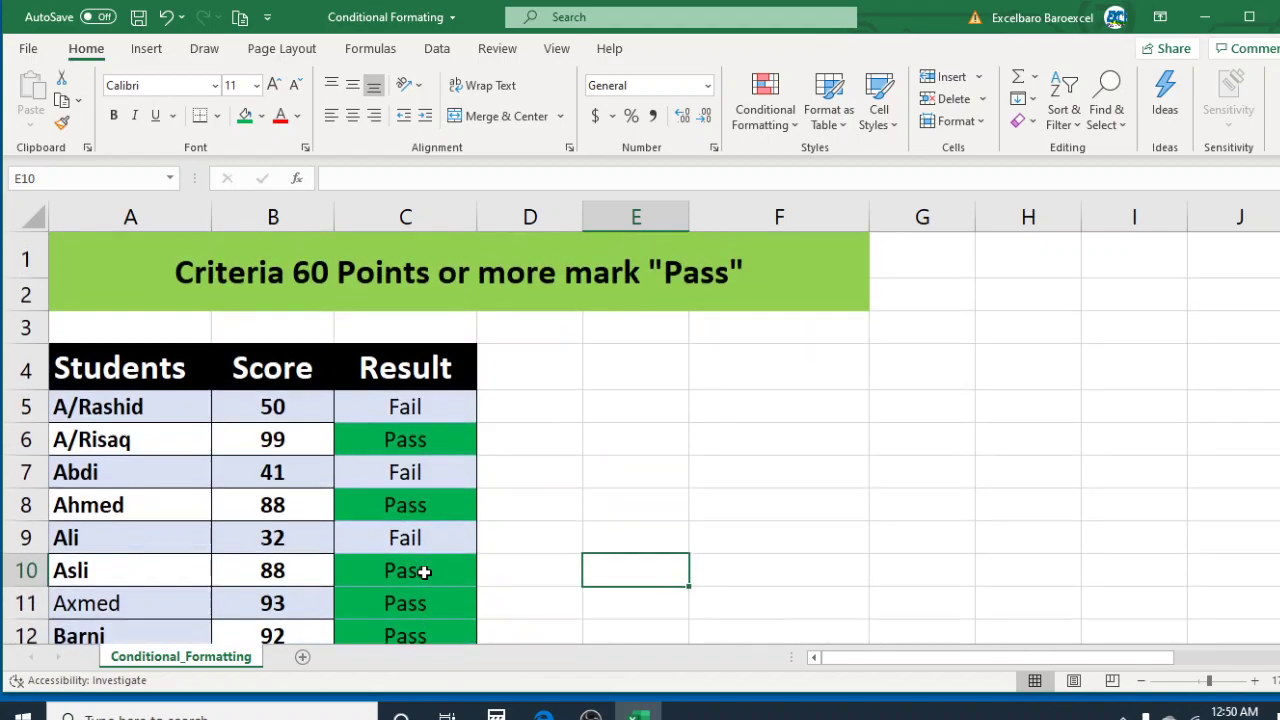
- Set the first student's score in cell B5 to 90
left_click(273, 406)
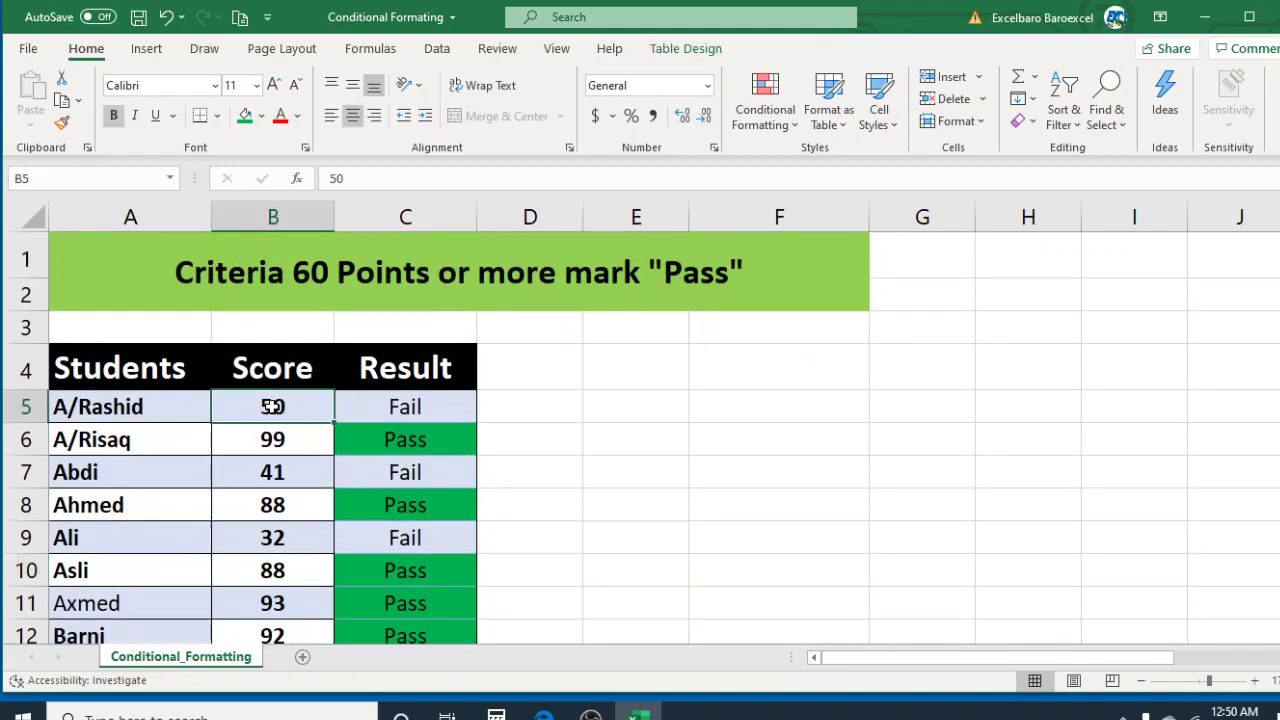
type("9")
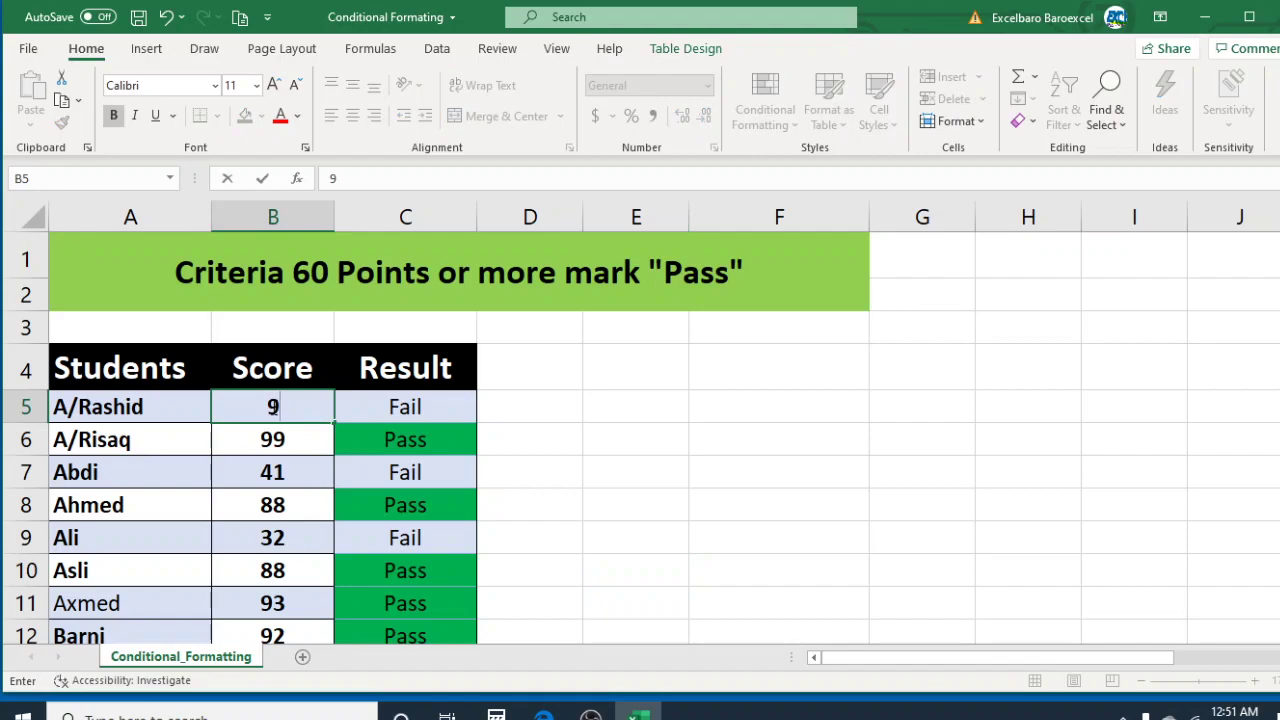
type("0")
key("Return")
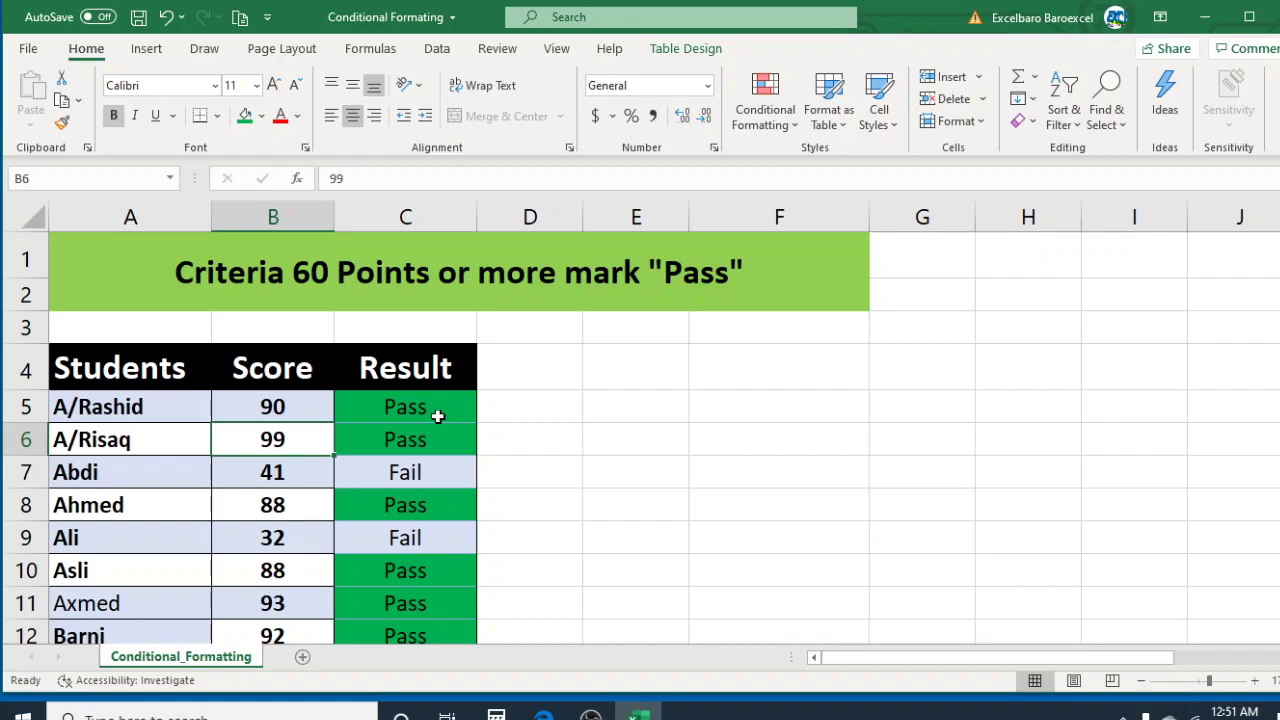
- Add a Text That Contains conditional formatting rule to C7 that gives the text "fail" a custom red fill
left_click(430, 477)
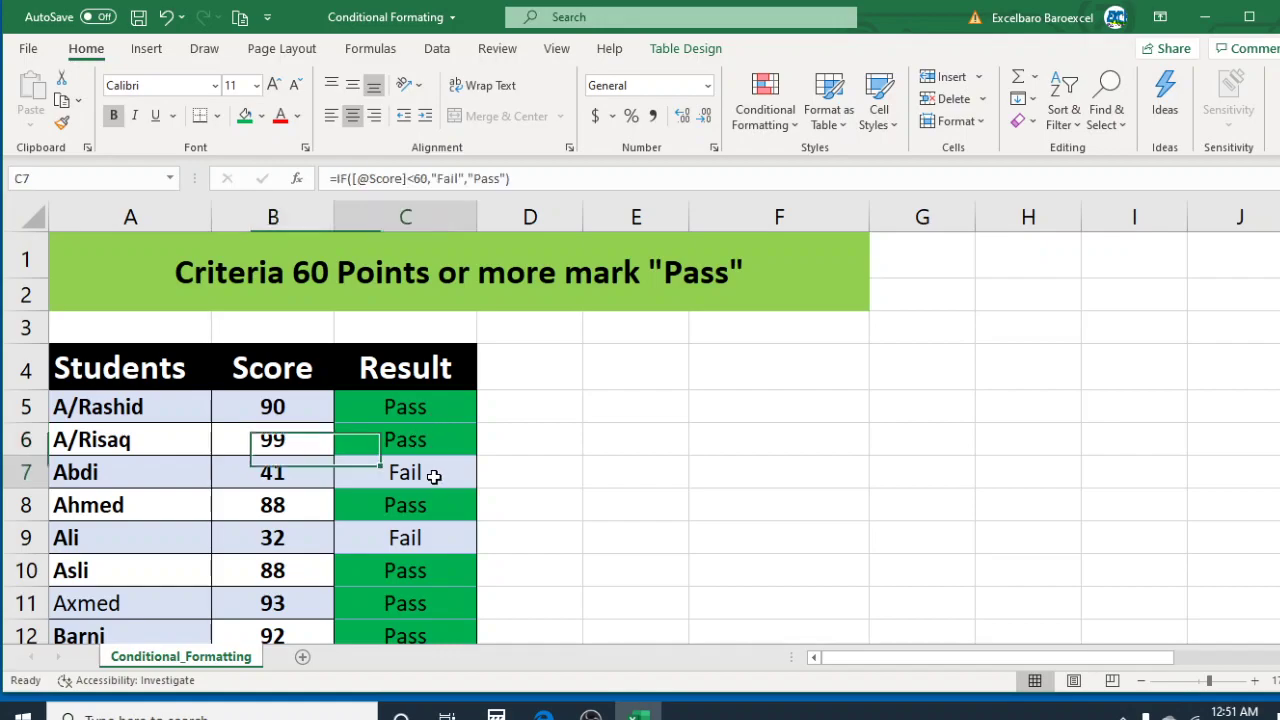
left_click(792, 124)
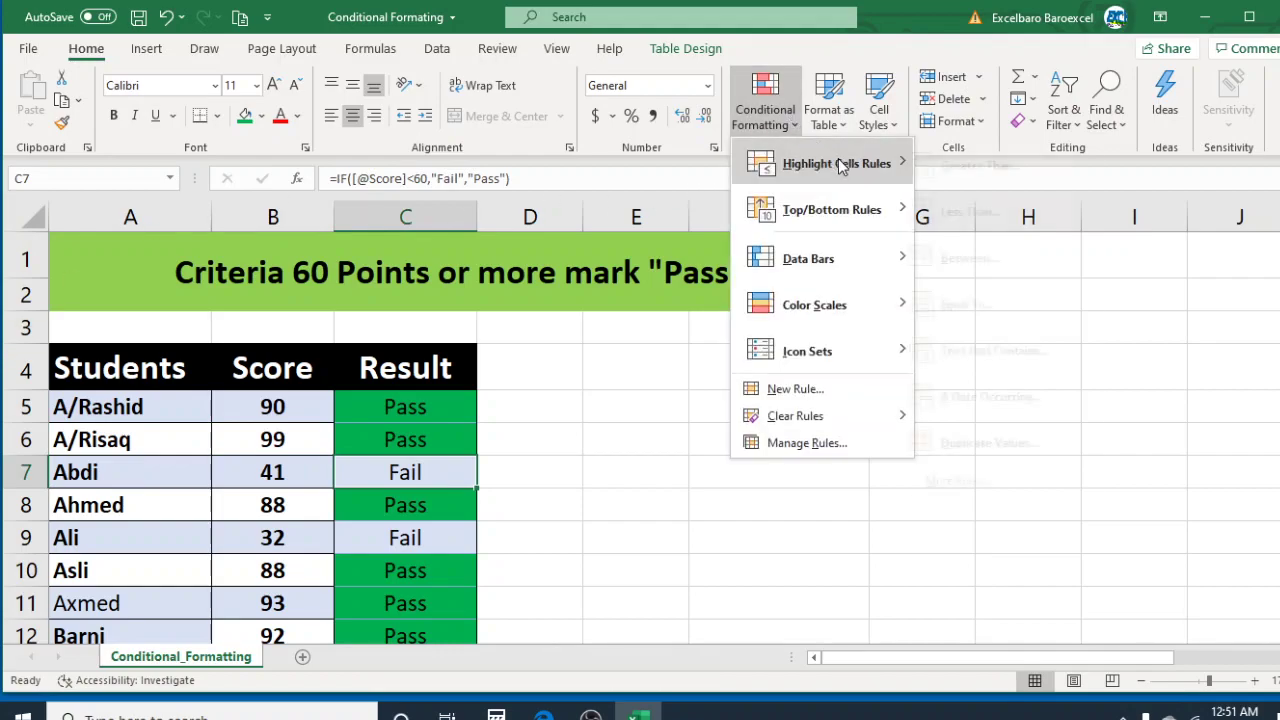
mouse_move(840, 165)
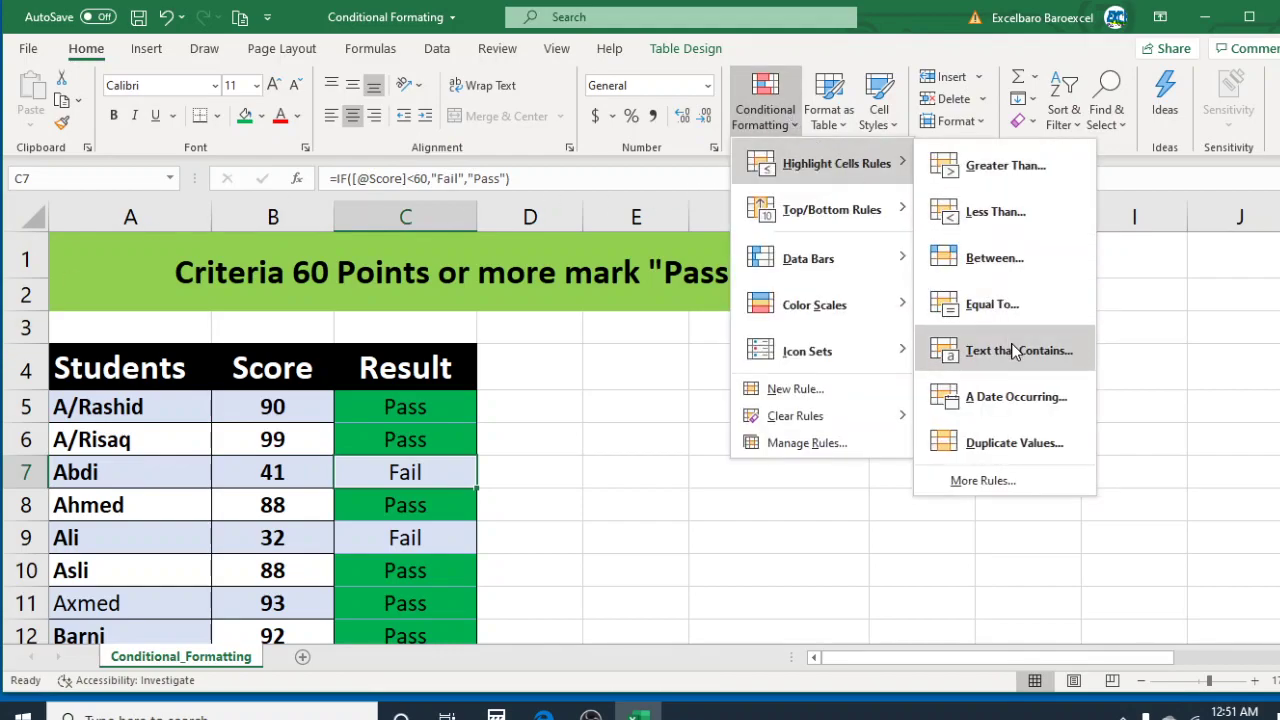
left_click(1015, 350)
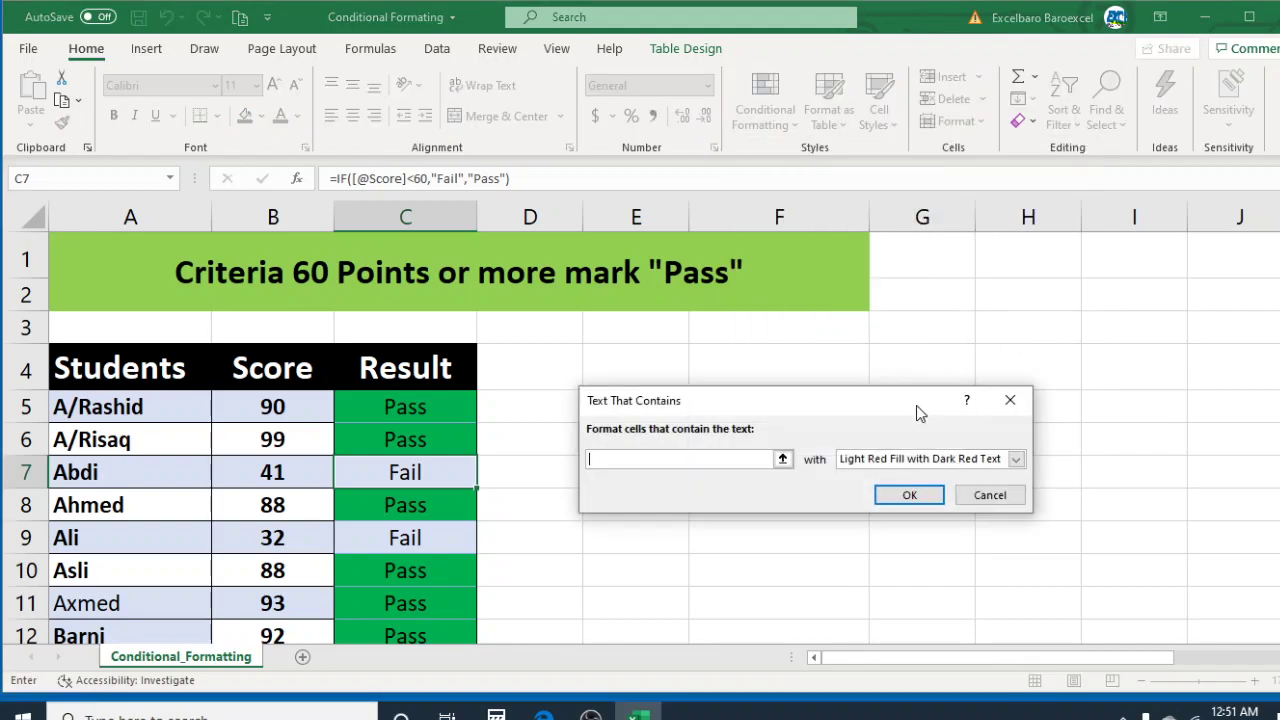
type("f")
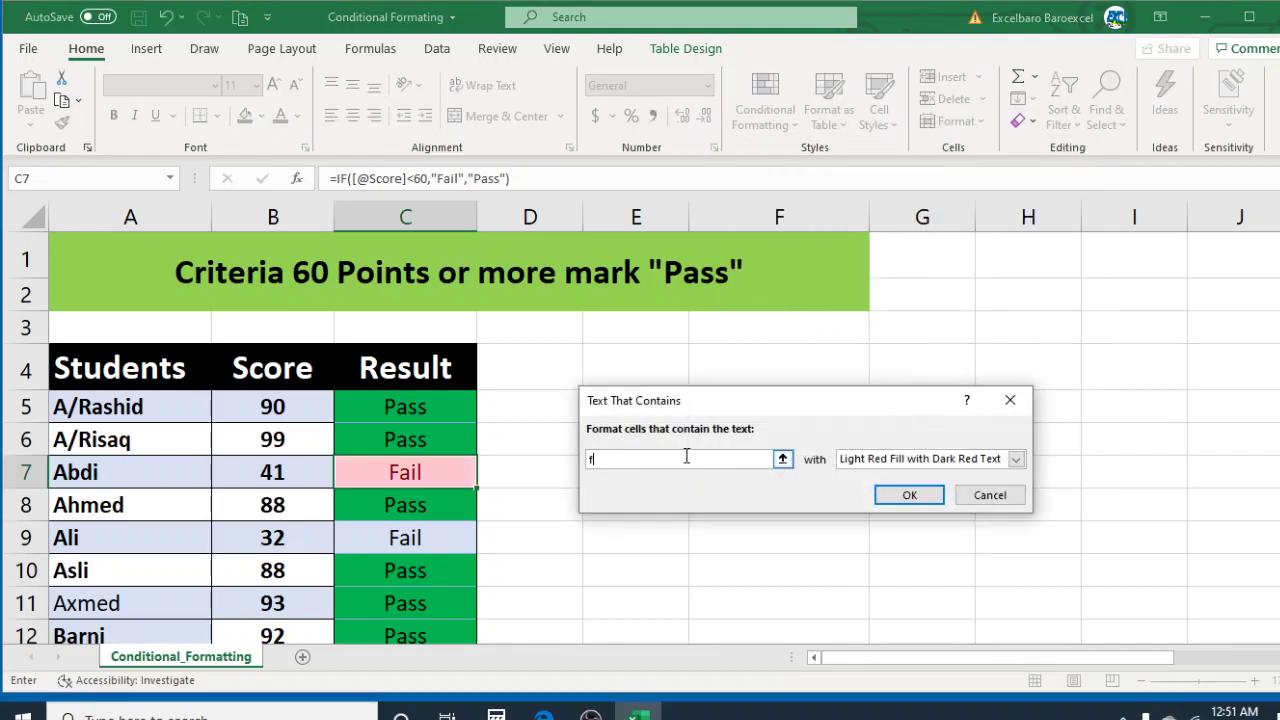
type("ail")
left_click(1015, 459)
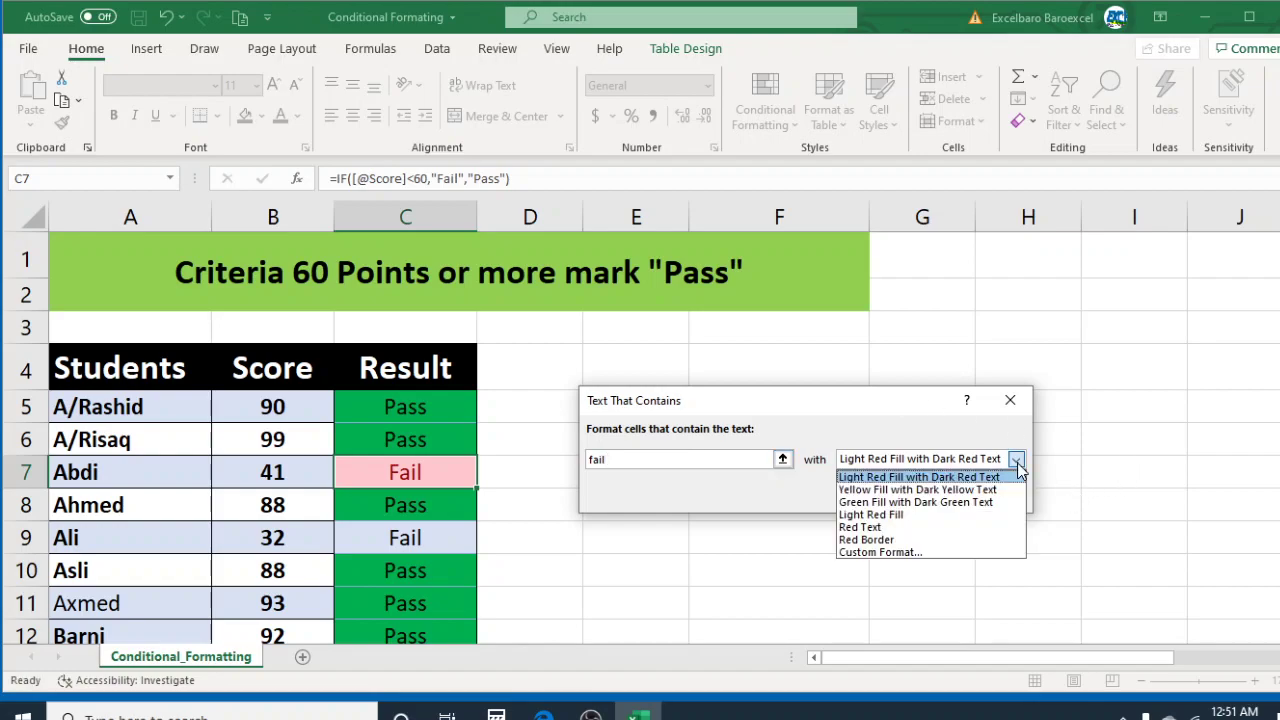
left_click(935, 556)
left_click(600, 398)
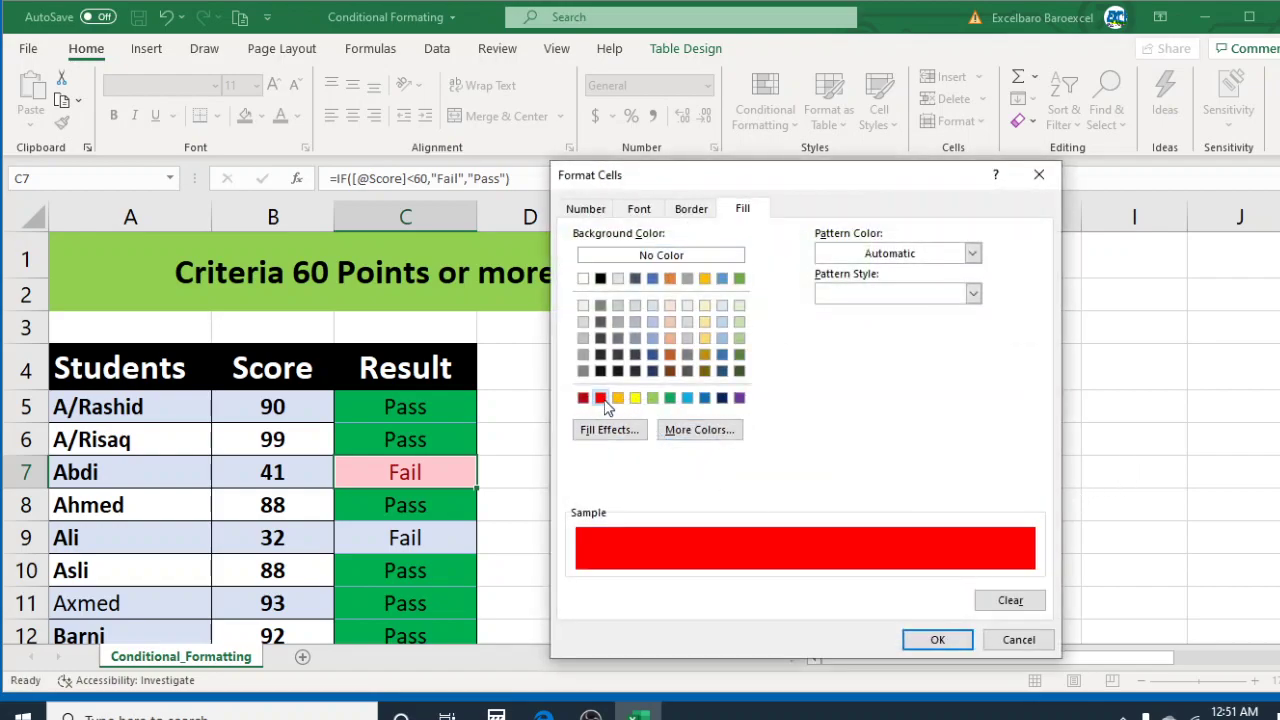
left_click(950, 645)
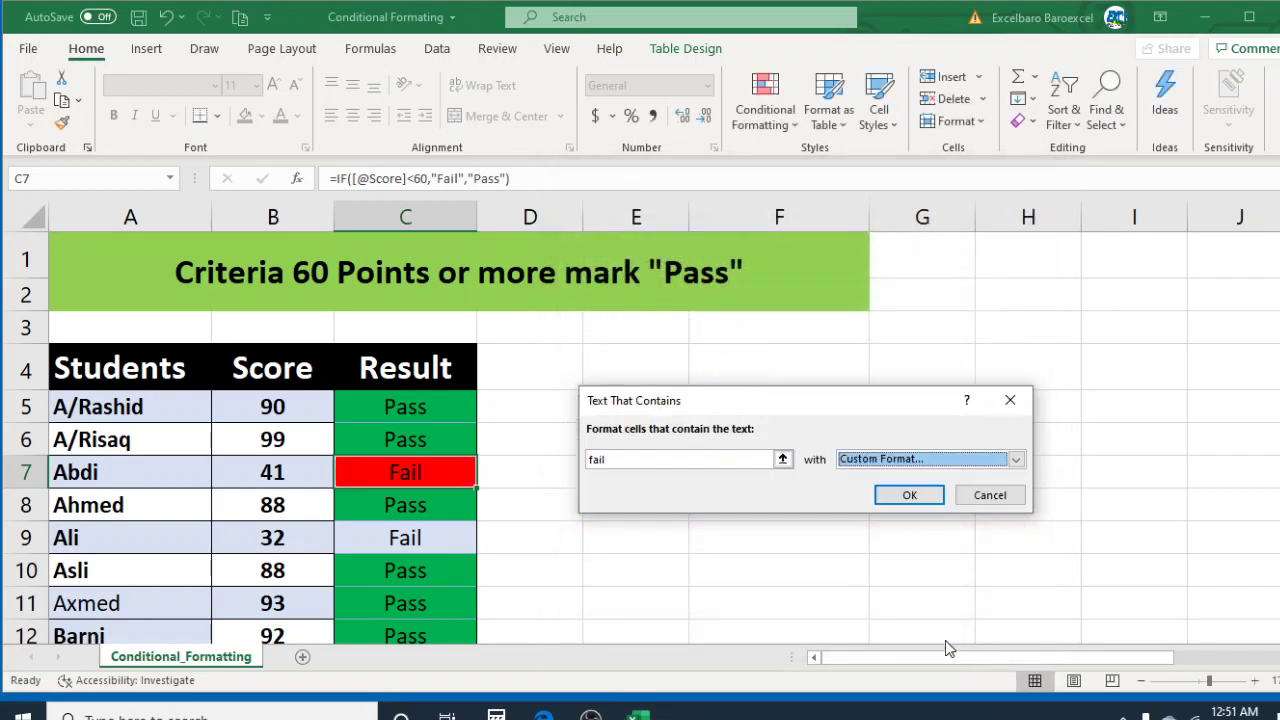
left_click(918, 494)
left_click(683, 531)
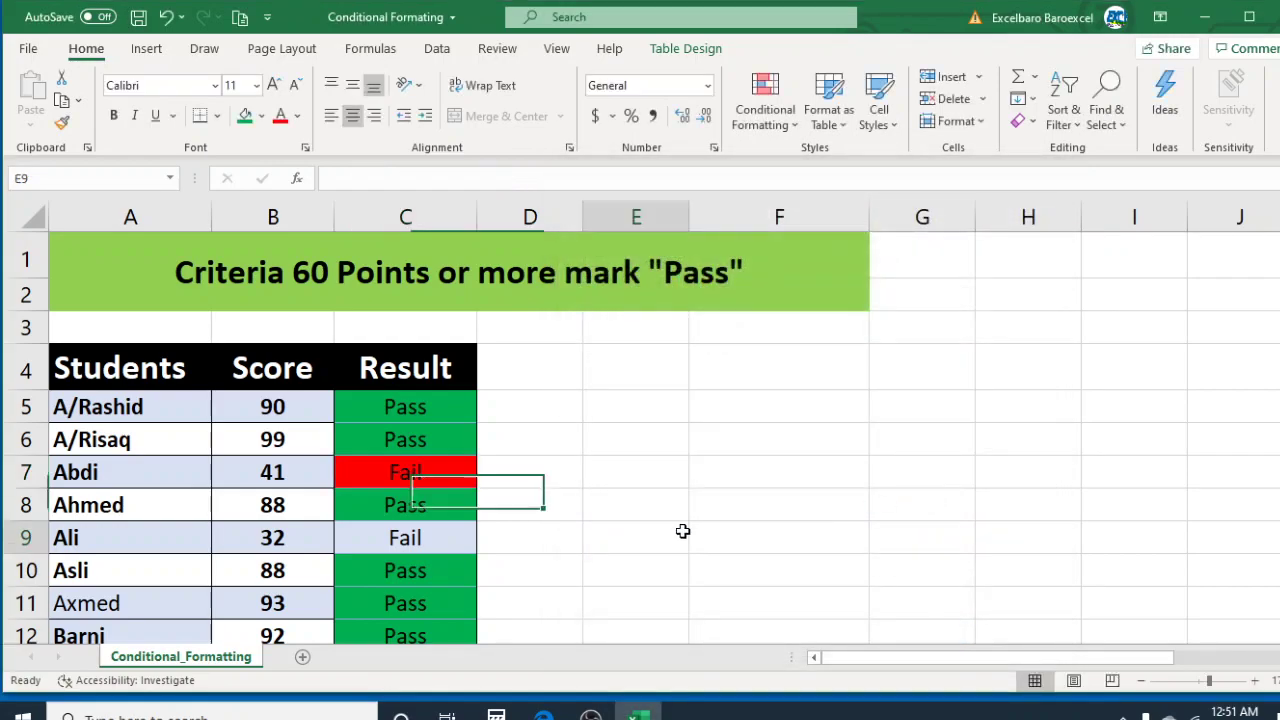
- Fill C7 with its conditional formatting down the rest of the Result column and deselect the range
left_click(466, 478)
double_click(477, 490)
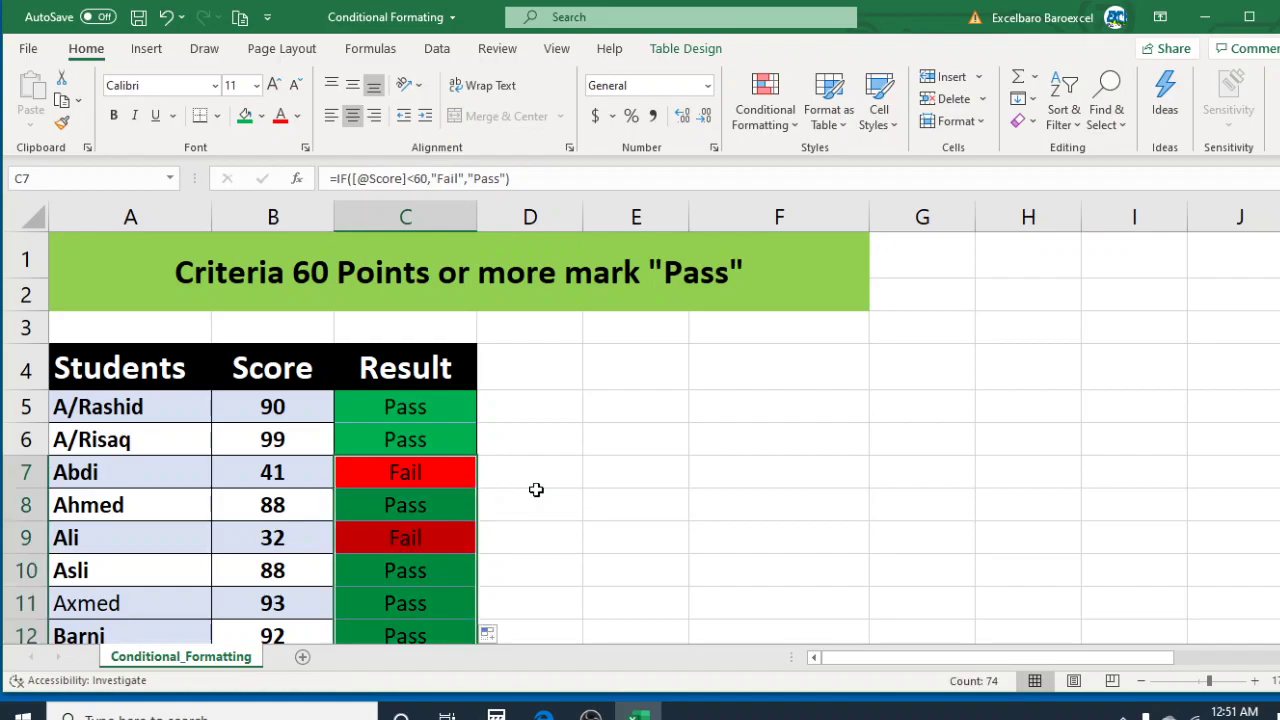
scroll(805, 505, "down", 5)
scroll(804, 504, "down", 2)
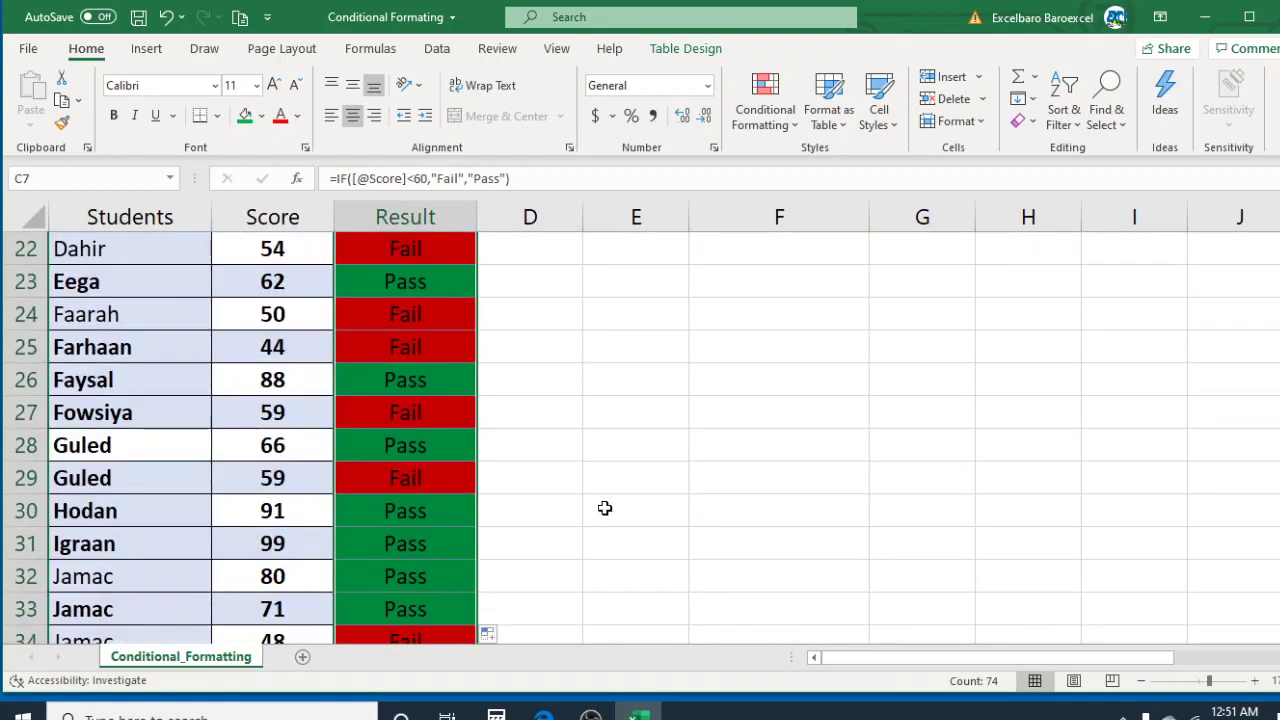
left_click(606, 510)
- Set the last two students' scores to 60 in B79 and 55 in B80
scroll(520, 520, "down", 2)
scroll(520, 522, "down", 4)
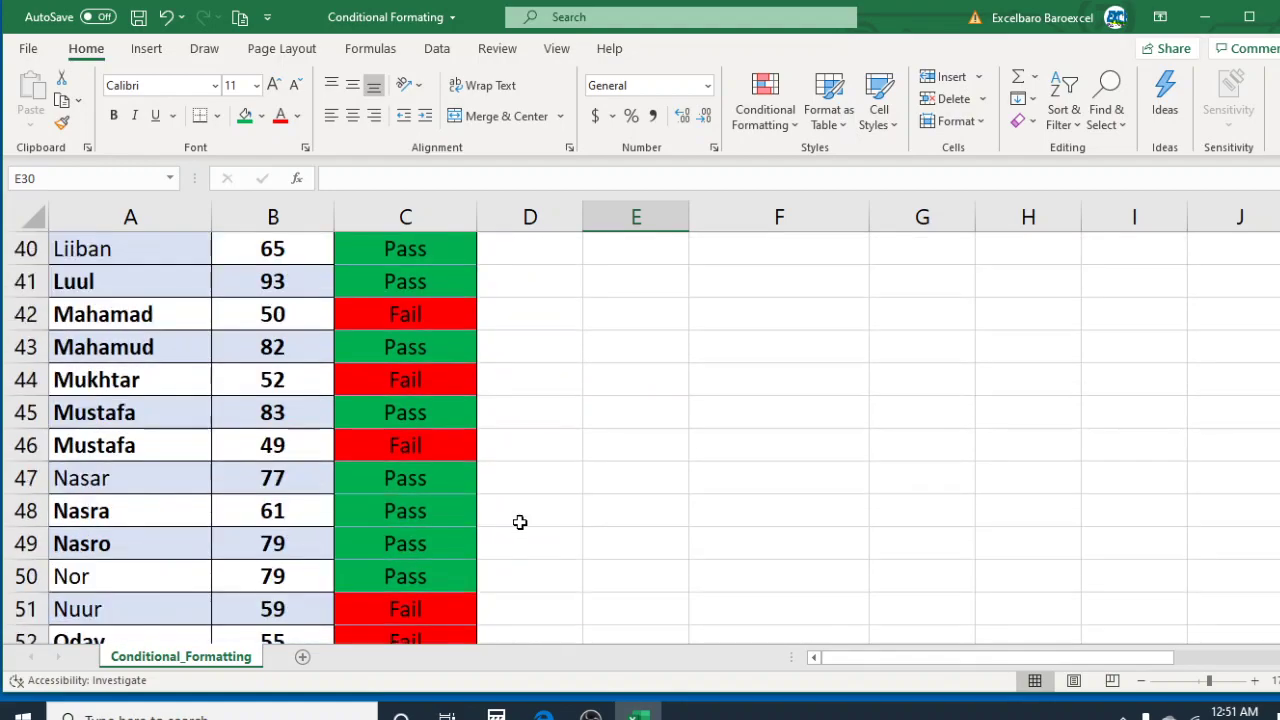
scroll(520, 522, "down", 15)
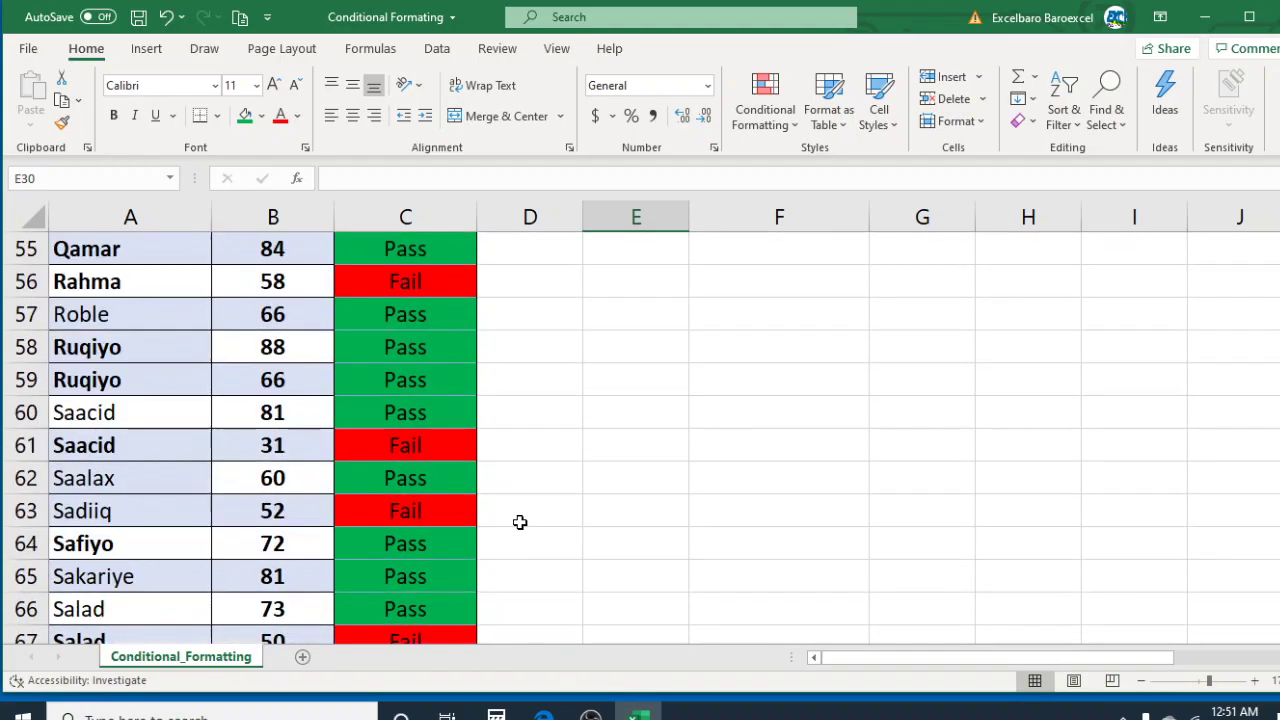
scroll(520, 522, "up", 4)
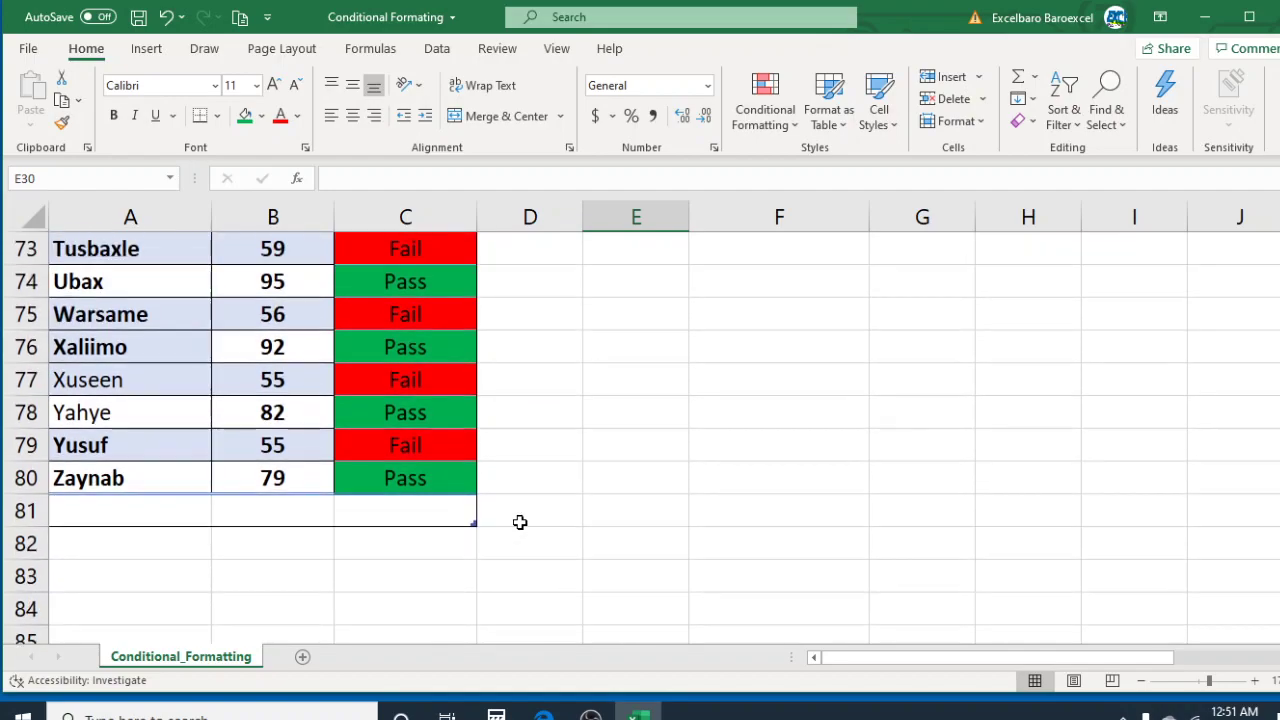
left_click(286, 443)
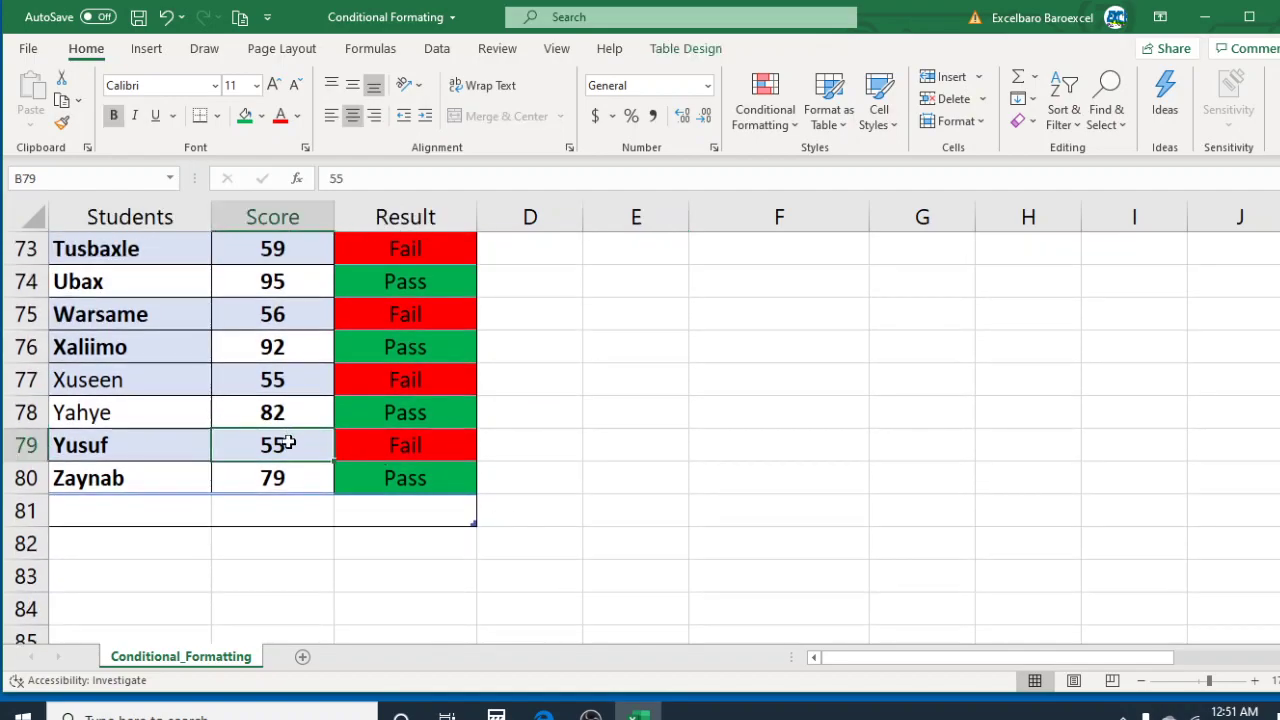
type("60")
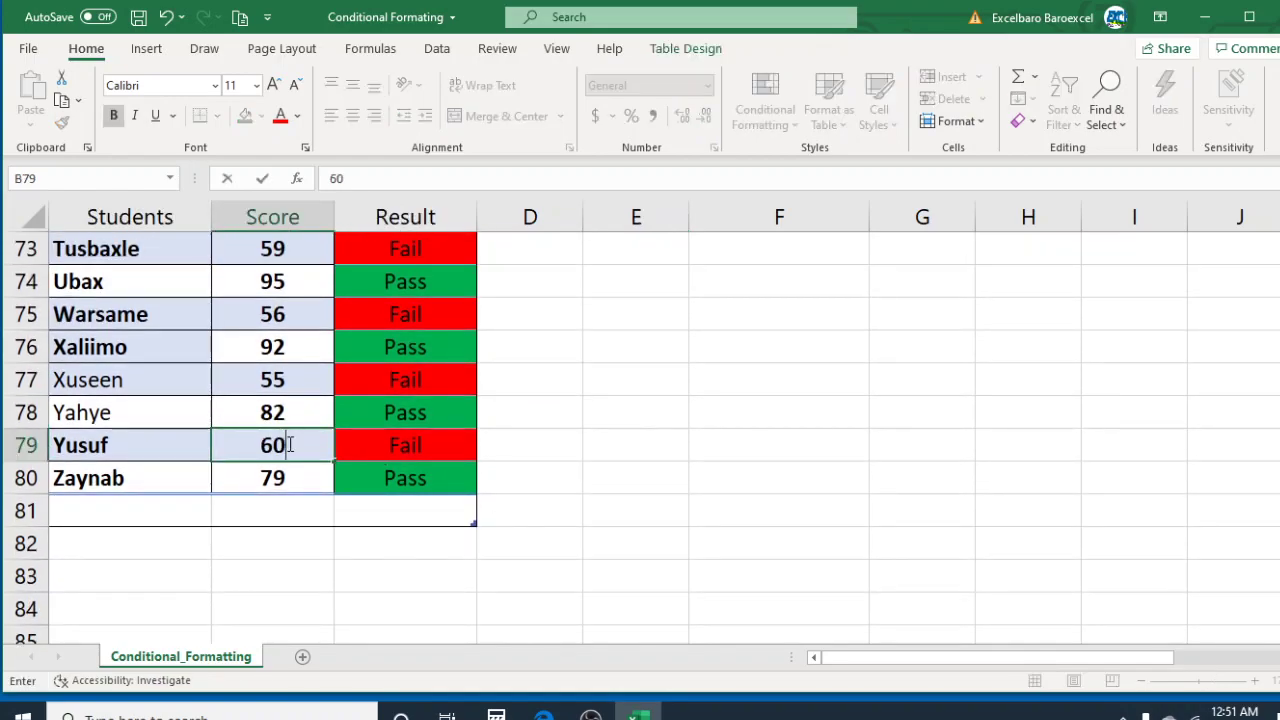
key("Return")
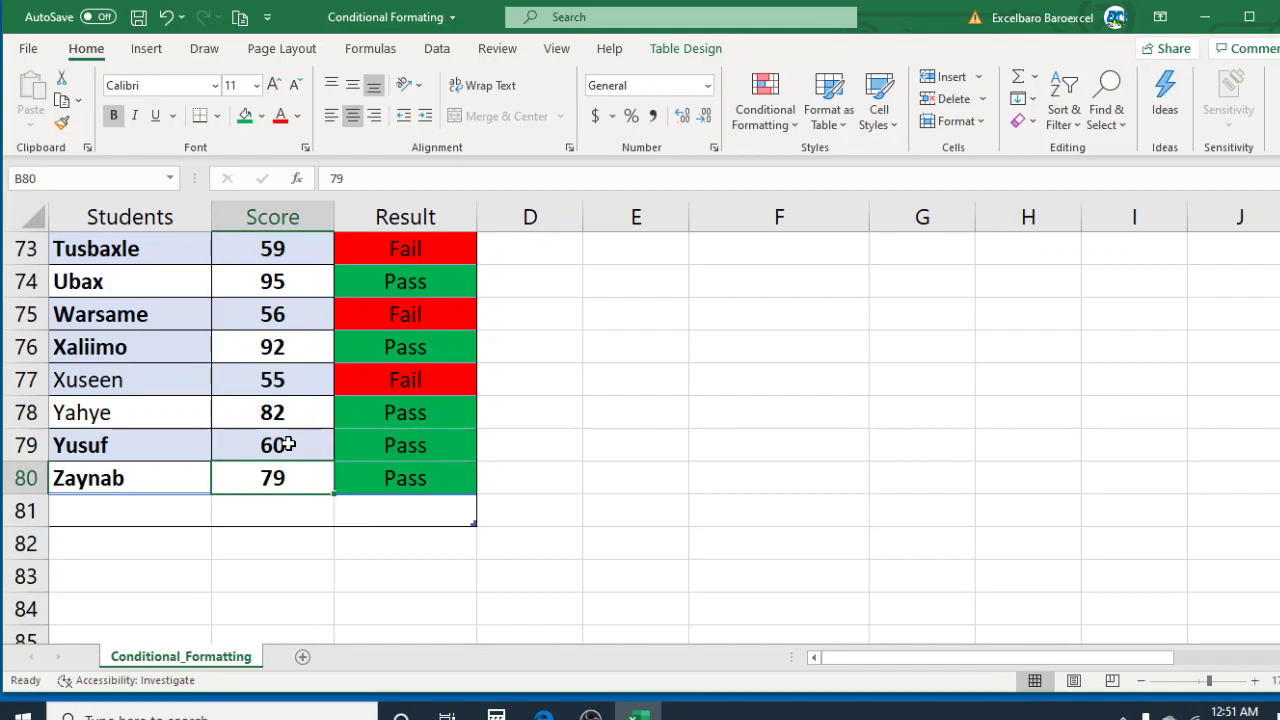
type("55")
key("Return")
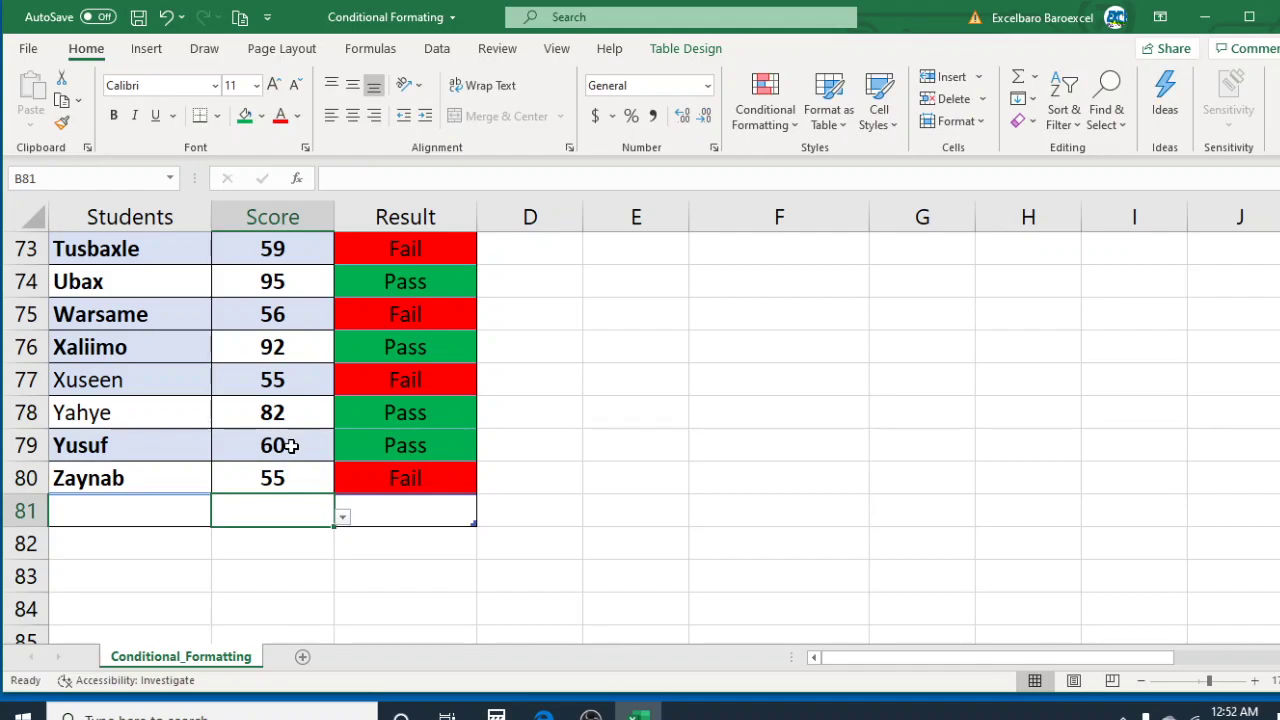
- Undo the two score changes in B79 and B80
key("ctrl+z")
key("ctrl+z")
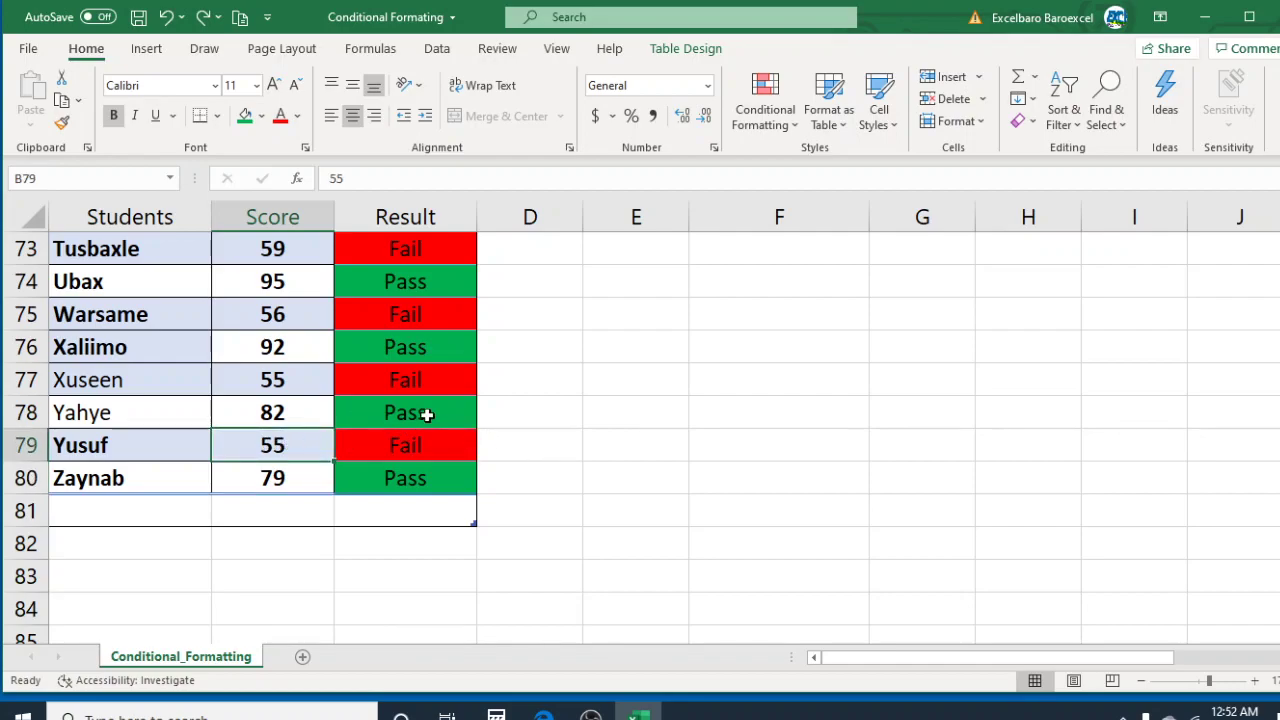
scroll(568, 500, "up", 8)
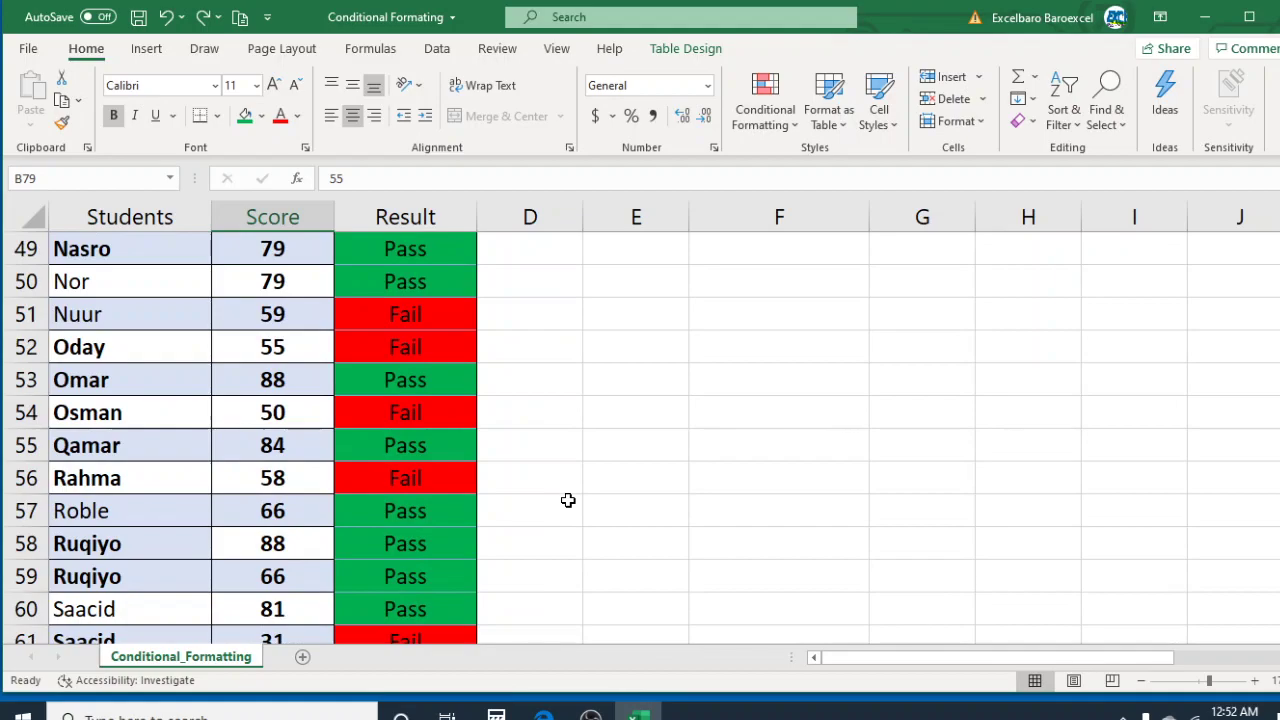
scroll(568, 500, "up", 3)
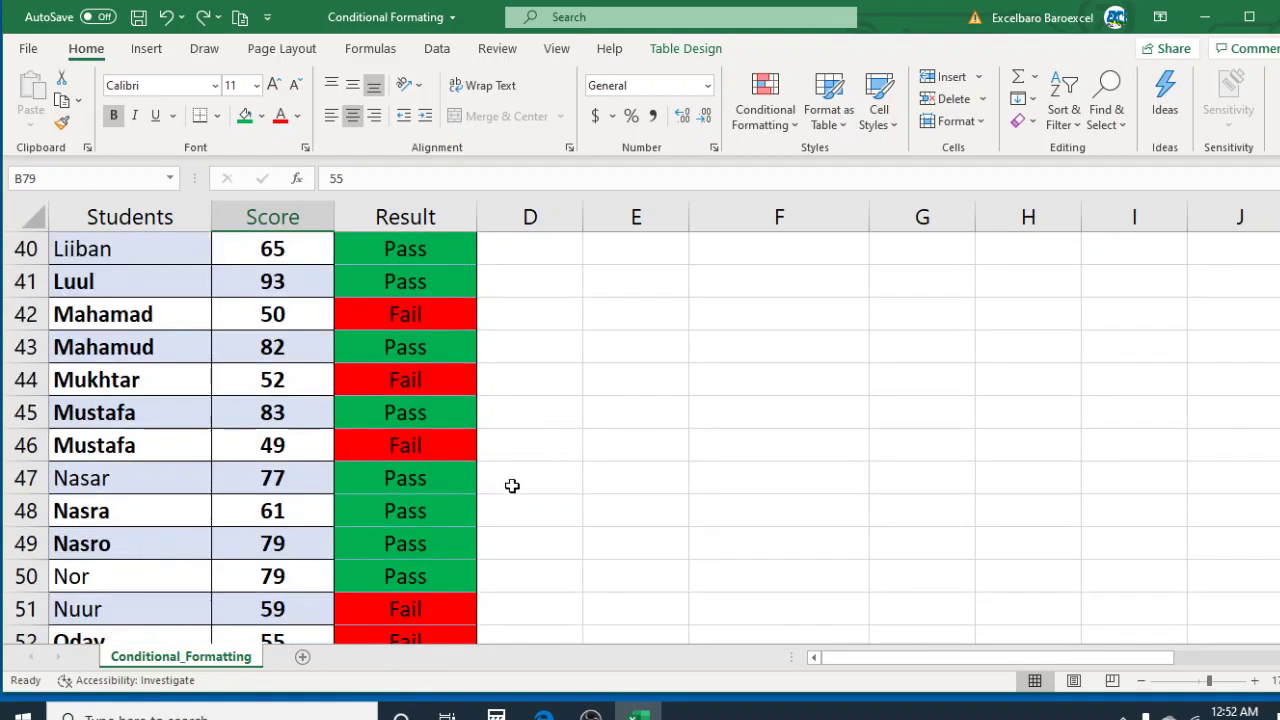
scroll(480, 492, "up", 7)
scroll(478, 493, "up", 5)
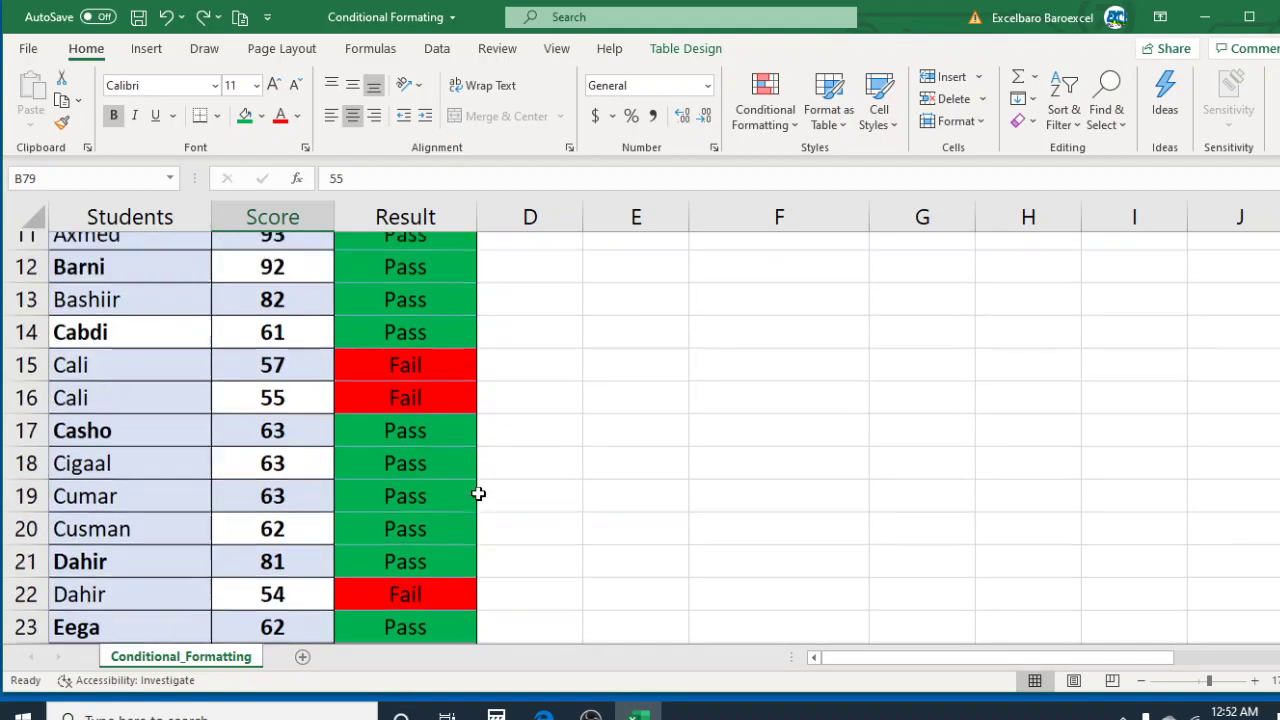
scroll(478, 493, "up", 1)
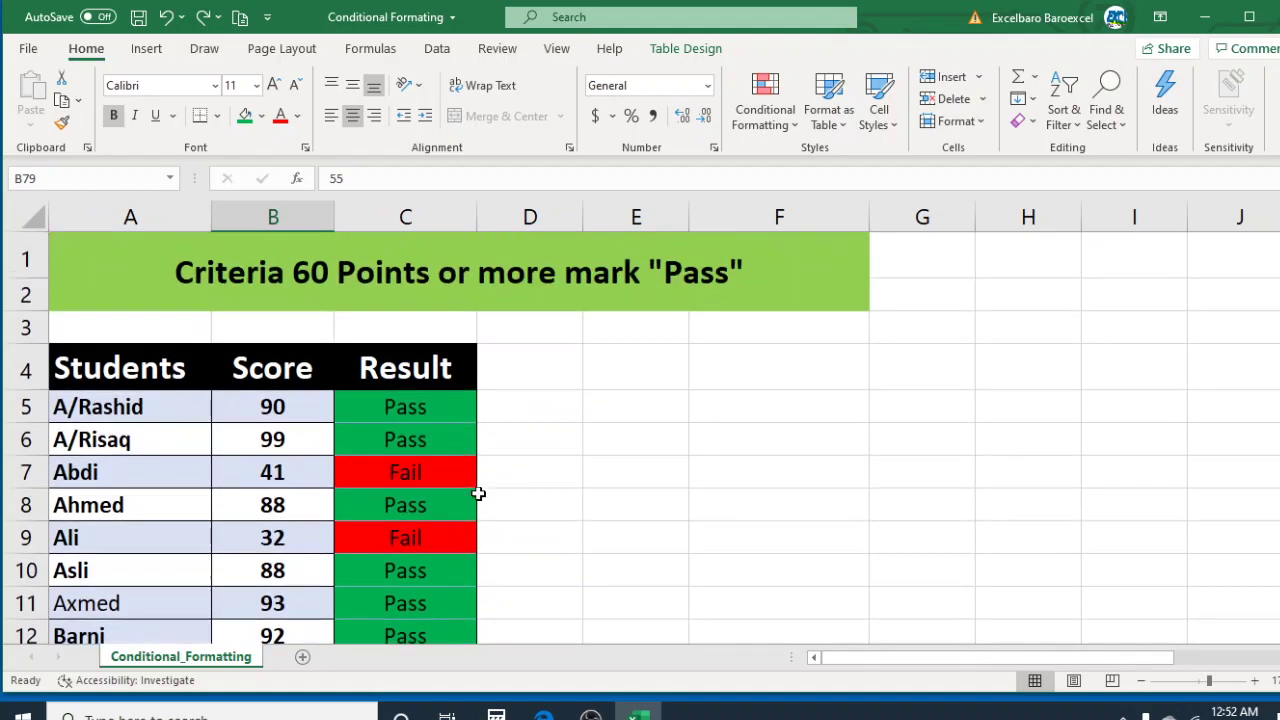